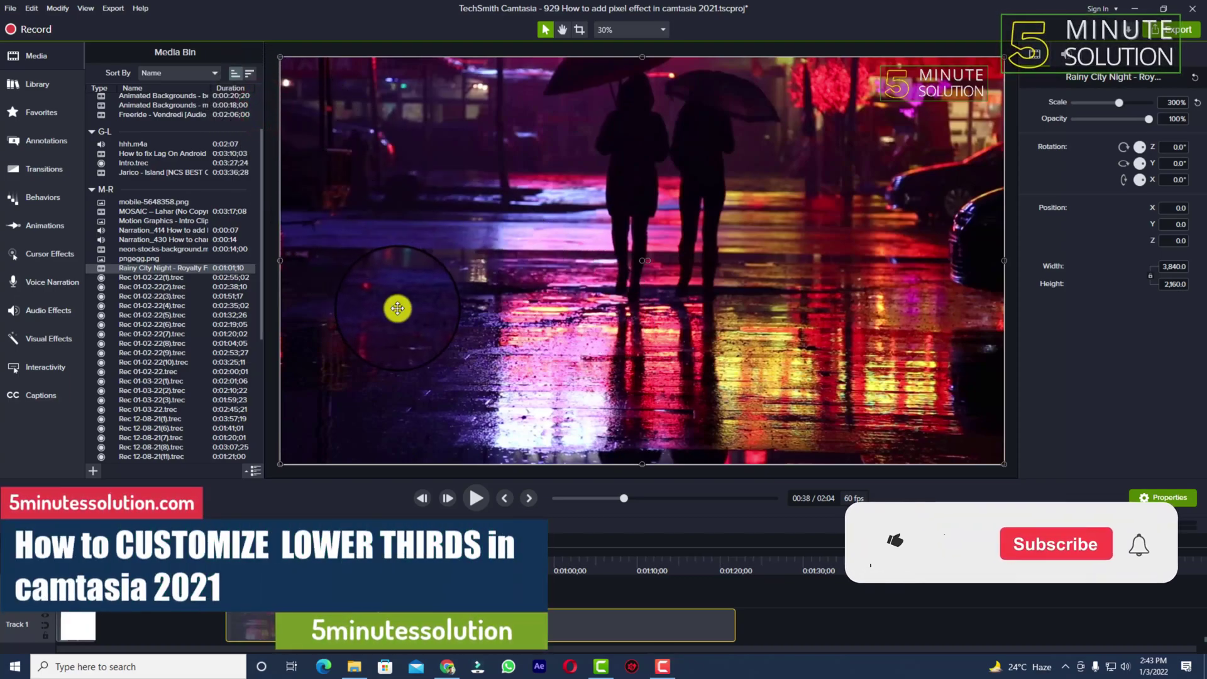
Browse the asset tabs, then expand the Library's Lower Thirds folder to list basicthird, circleripple and other templates.
{"action": "left_click", "coordinate": [44, 140]}
{"action": "left_click", "coordinate": [41, 112]}
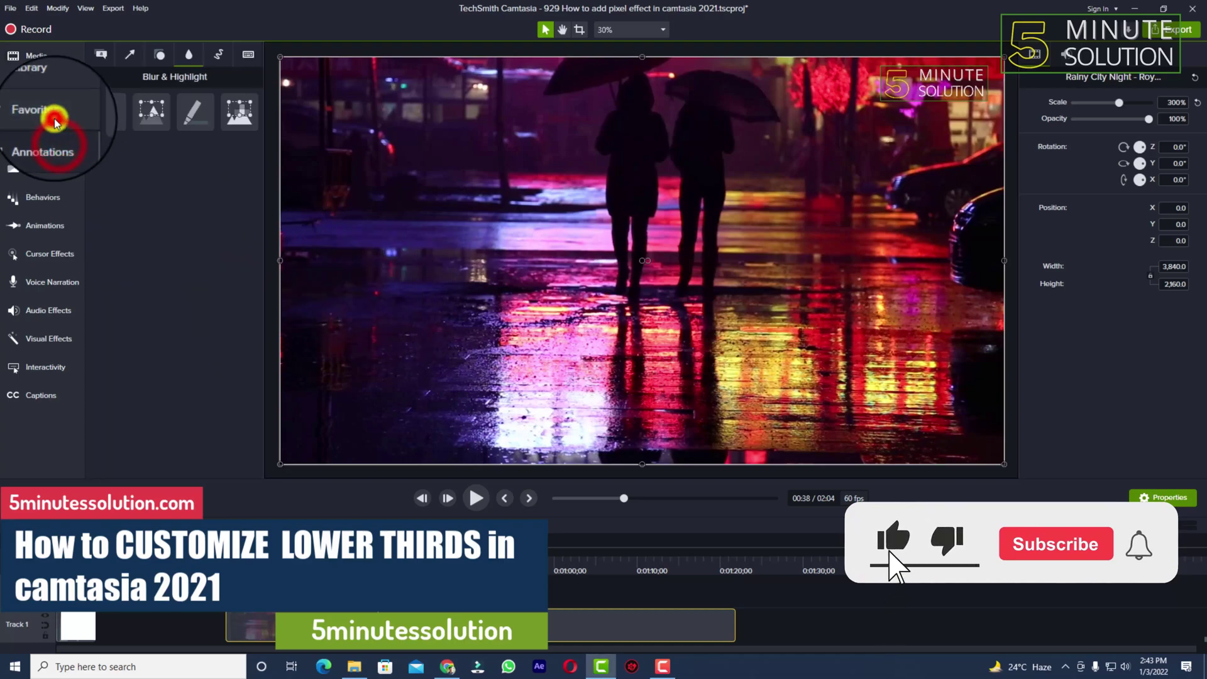
{"action": "left_click", "coordinate": [53, 195]}
{"action": "left_click", "coordinate": [44, 168]}
{"action": "left_click", "coordinate": [38, 83]}
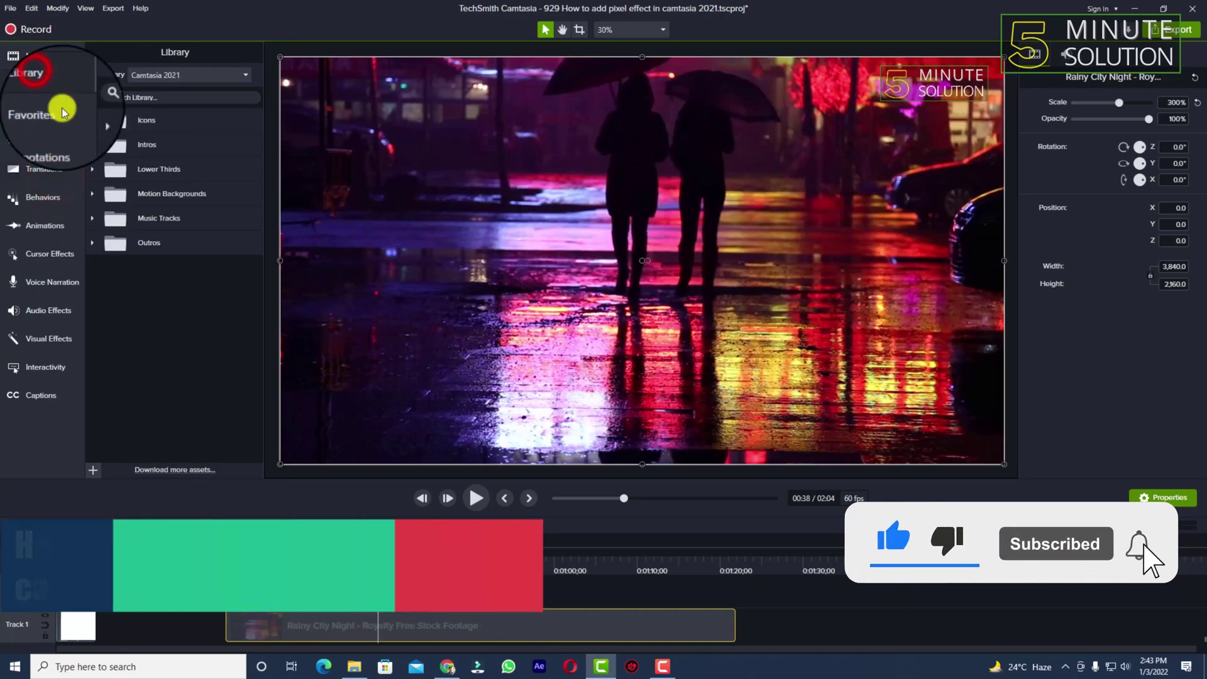
{"action": "left_click", "coordinate": [94, 169]}
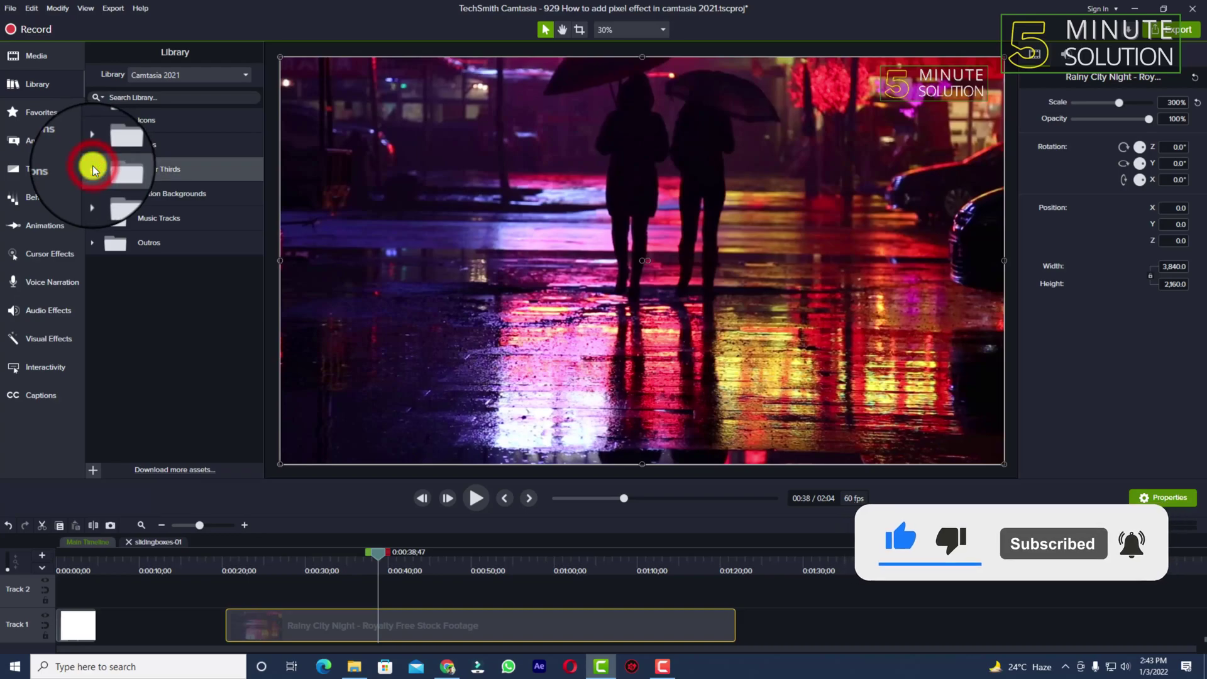
{"action": "left_click", "coordinate": [93, 168]}
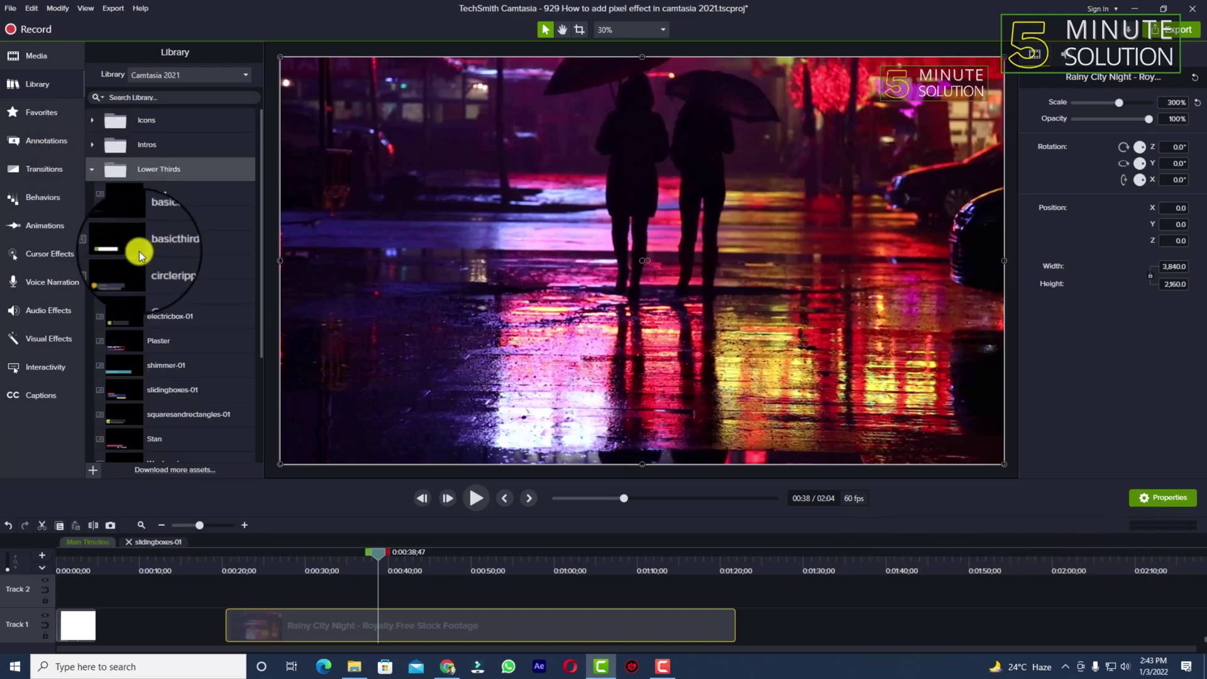
Add basicthird-01 over the rainy city footage, enlarged and placed in the lower-left corner.
{"action": "left_click_drag", "start_coordinate": [122, 247], "coordinate": [350, 582]}
{"action": "left_click_drag", "start_coordinate": [527, 327], "coordinate": [327, 444]}
{"action": "left_click_drag", "start_coordinate": [625, 266], "coordinate": [832, 95]}
{"action": "mouse_move", "coordinate": [459, 357]}
{"action": "left_mouse_down"}
{"action": "mouse_move", "coordinate": [409, 369]}
{"action": "mouse_move", "coordinate": [463, 353]}
{"action": "mouse_move", "coordinate": [445, 359]}
{"action": "left_mouse_up"}
{"action": "left_click", "coordinate": [404, 434]}
{"action": "left_click_drag", "start_coordinate": [403, 433], "coordinate": [398, 442]}
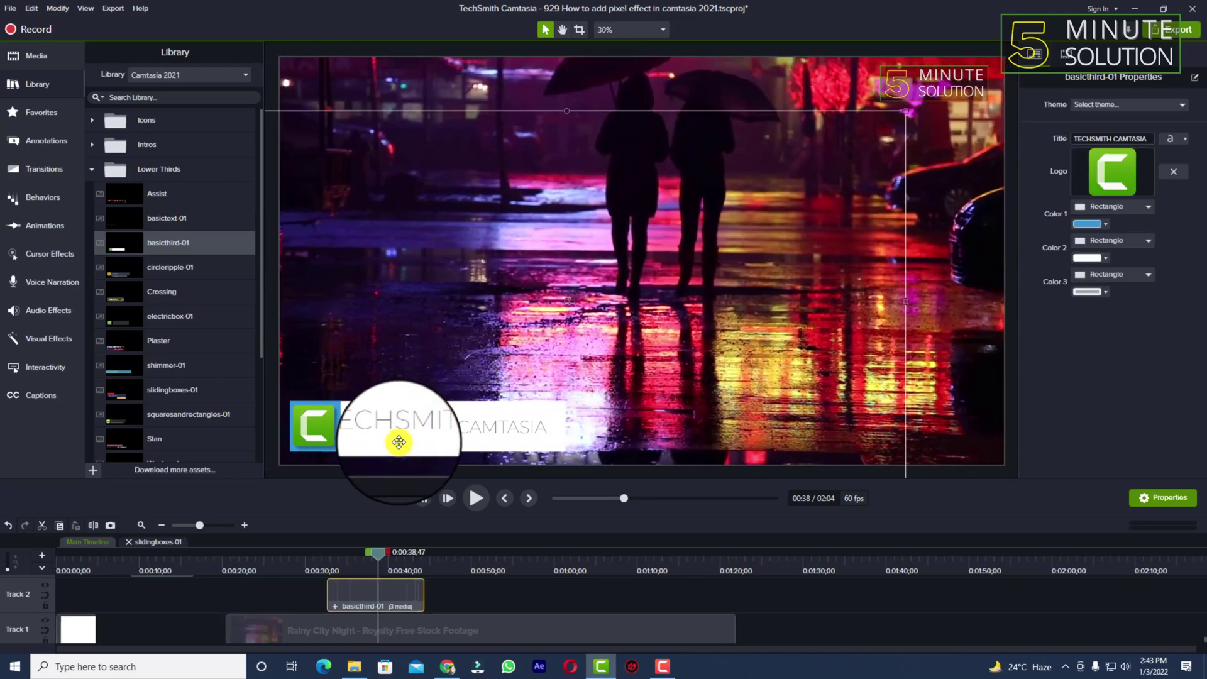
Play the lower third's animation from just before it appears, pausing at 00:36.
{"action": "left_click_drag", "start_coordinate": [378, 553], "coordinate": [309, 553]}
{"action": "left_click", "coordinate": [475, 497]}
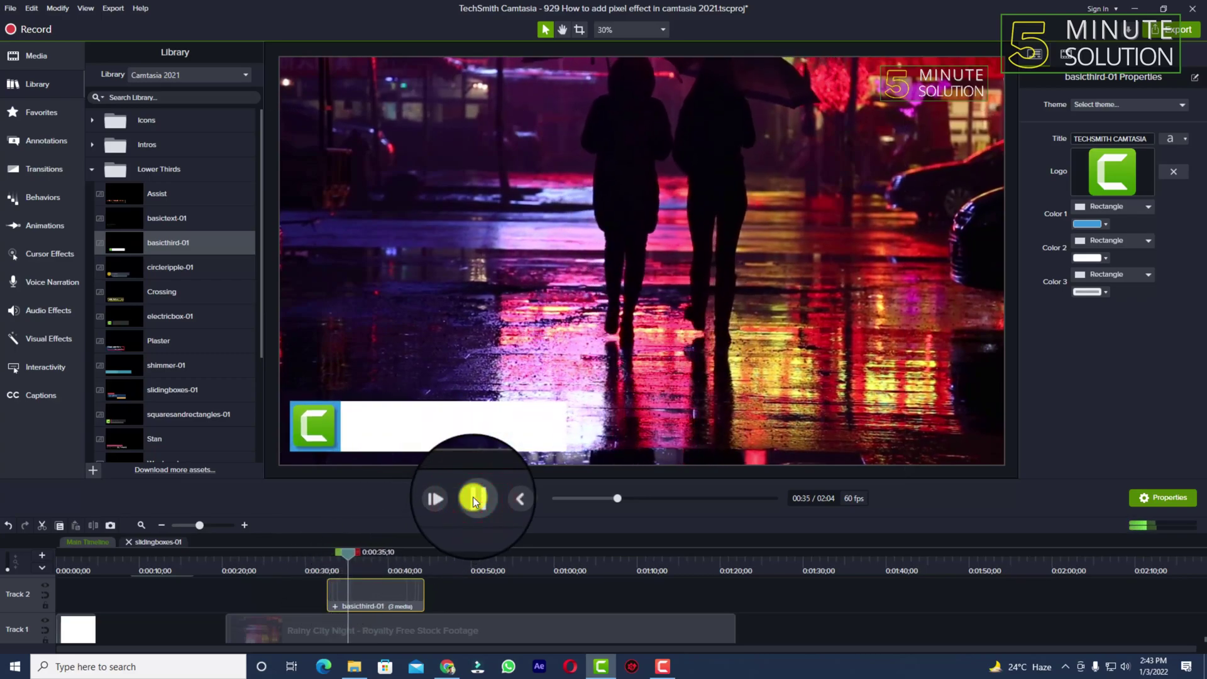
{"action": "left_click", "coordinate": [475, 498]}
{"action": "left_click", "coordinate": [434, 445]}
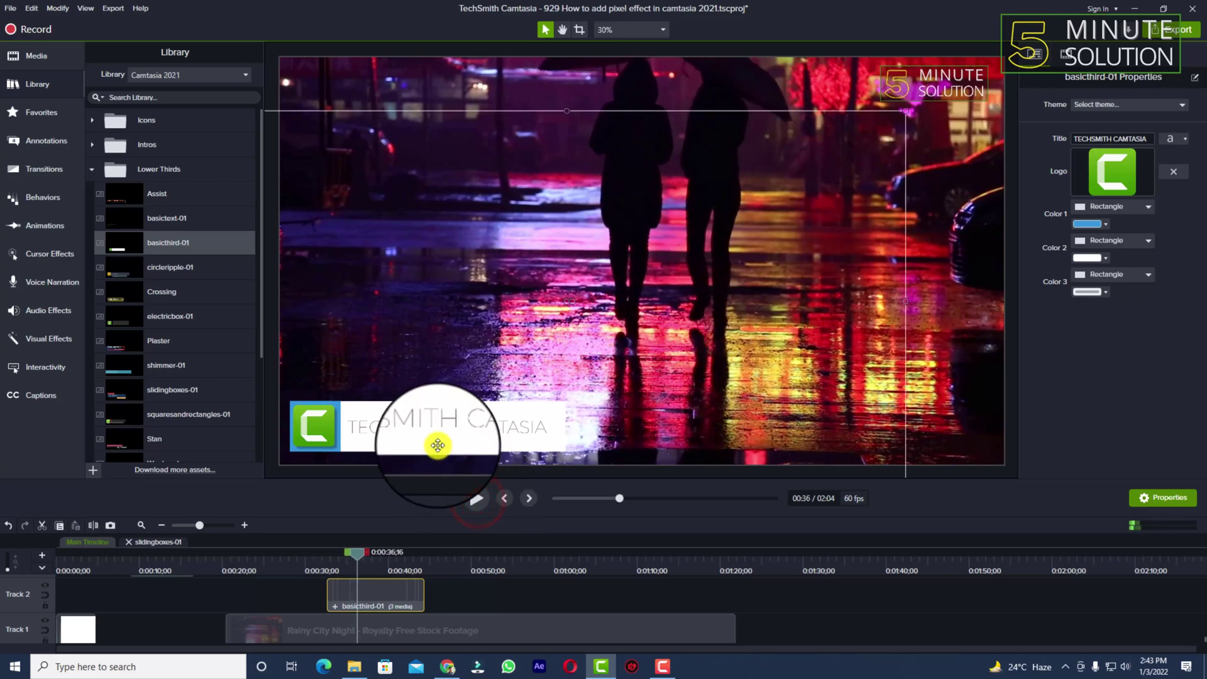
Zoom the preview from 25% to 50% to inspect the TECHSMITH CAMTASIA title and green logo.
{"action": "scroll", "coordinate": [439, 445], "scroll_direction": "down", "scroll_amount": 1}
{"action": "scroll", "coordinate": [438, 445], "scroll_direction": "up", "scroll_amount": 2}
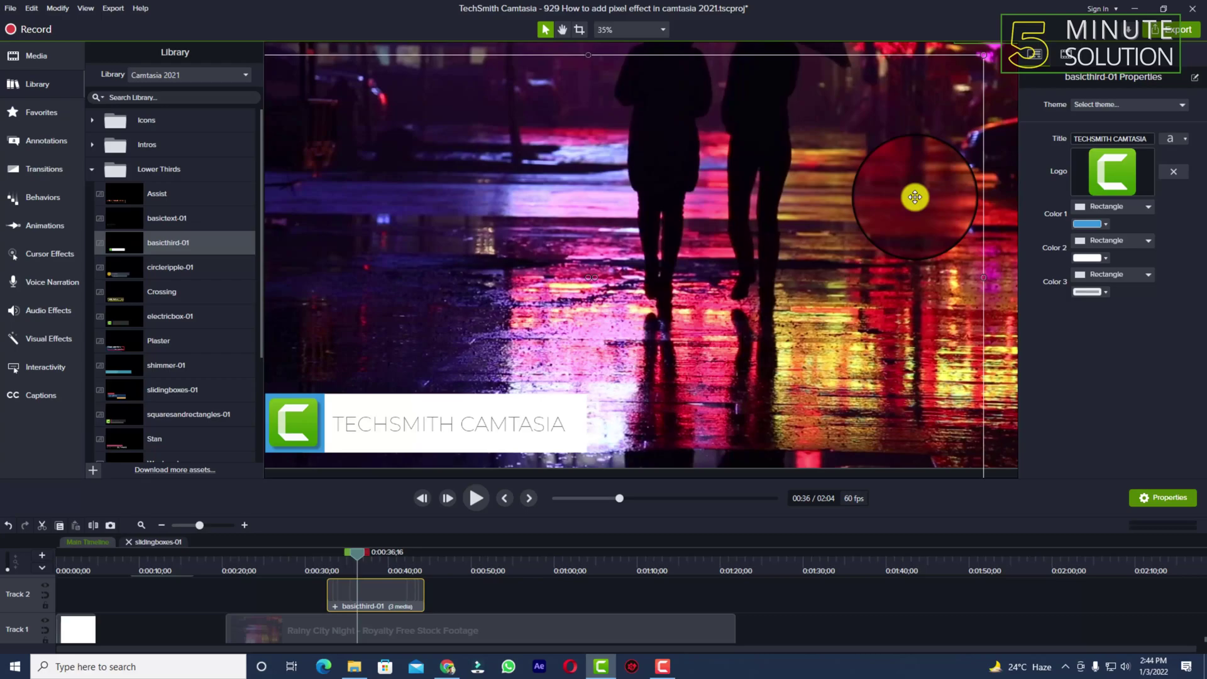
{"action": "scroll", "coordinate": [914, 197], "scroll_direction": "down", "scroll_amount": 1}
{"action": "scroll", "coordinate": [915, 198], "scroll_direction": "up", "scroll_amount": 3}
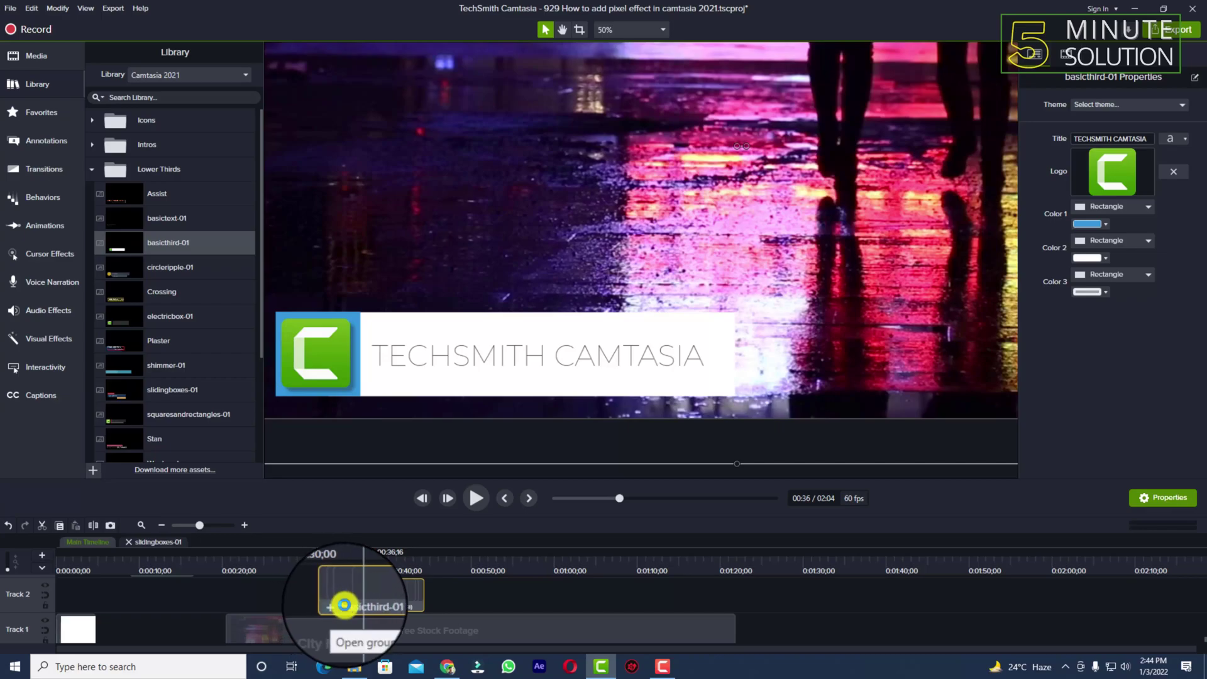
Replace the basicthird-01 Title text TECHSMITH CAMTASIA with LOWER THIRDS in Properties.
{"action": "left_click", "coordinate": [330, 604]}
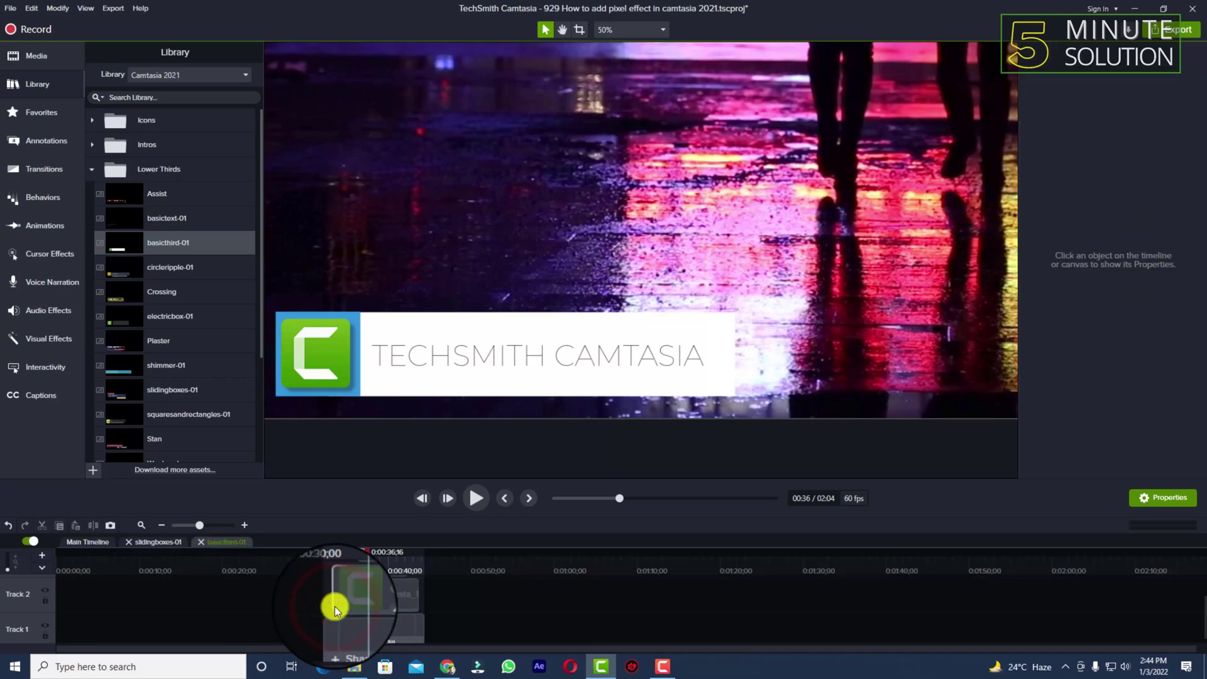
{"action": "left_click", "coordinate": [93, 543]}
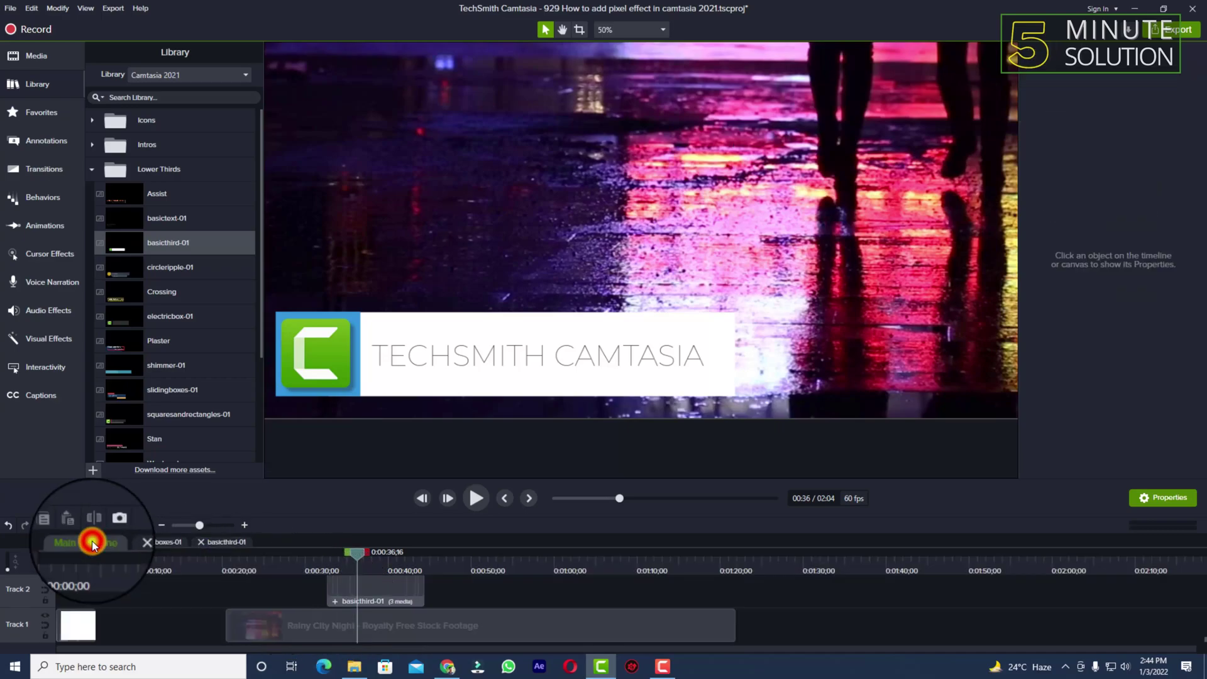
{"action": "left_click", "coordinate": [1154, 498]}
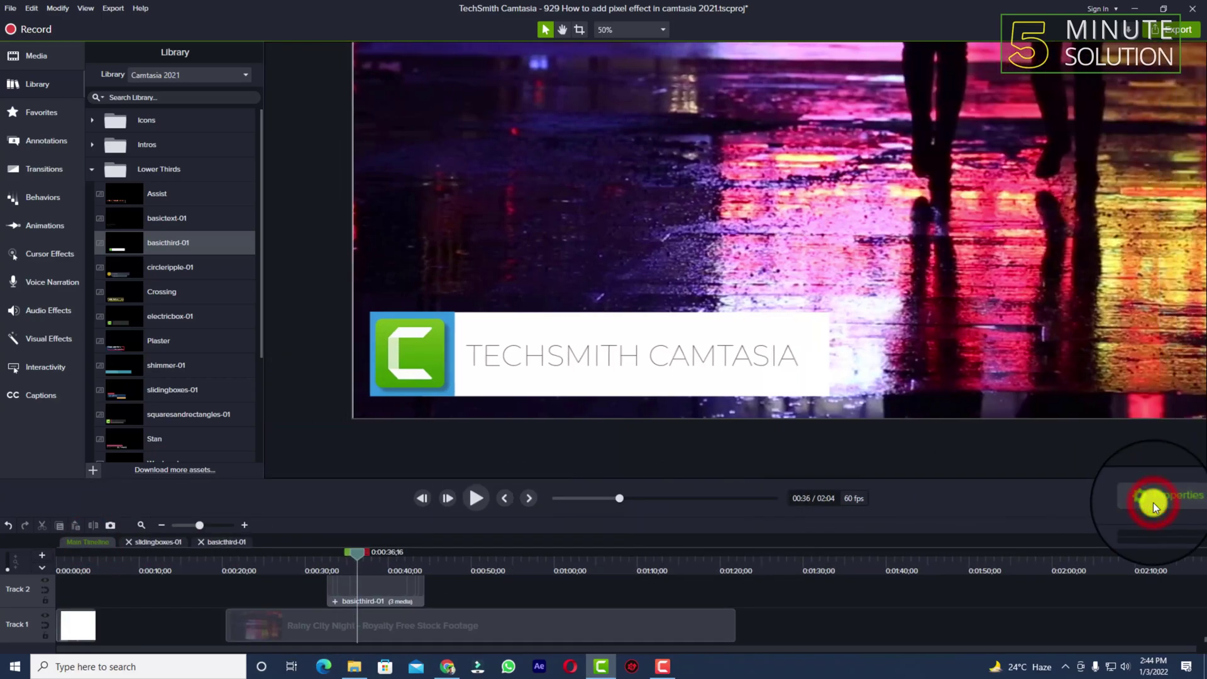
{"action": "left_click", "coordinate": [1154, 499]}
{"action": "left_click", "coordinate": [576, 381]}
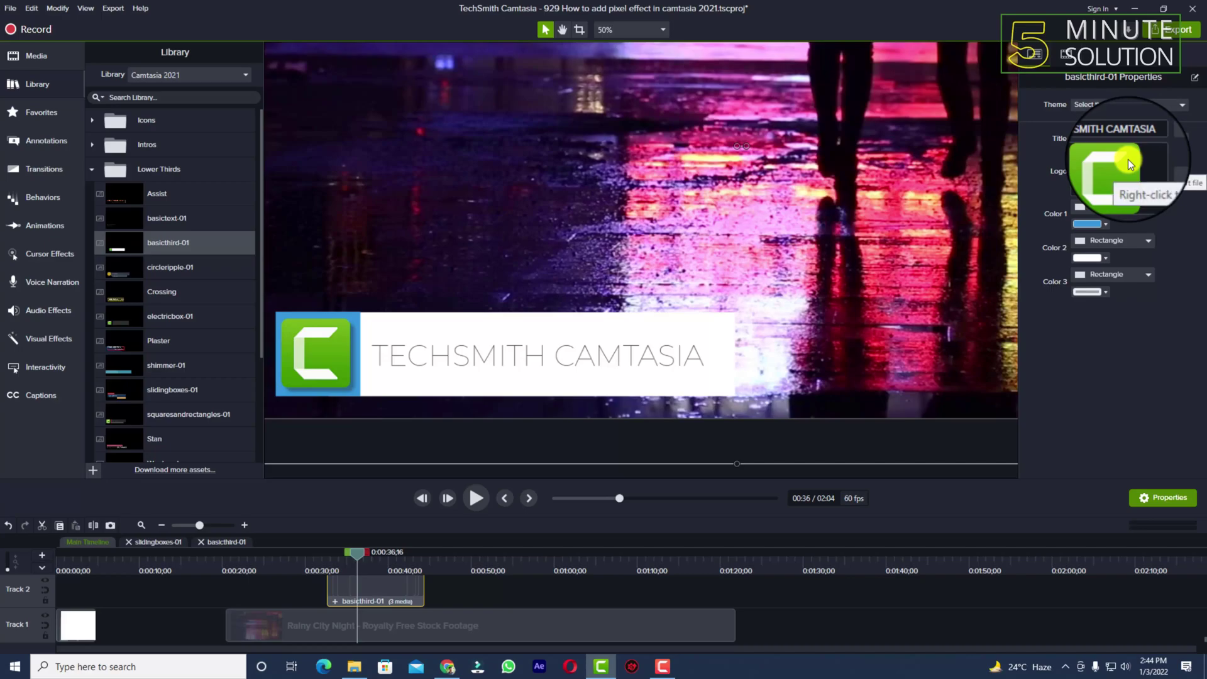
{"action": "left_click", "coordinate": [1138, 138]}
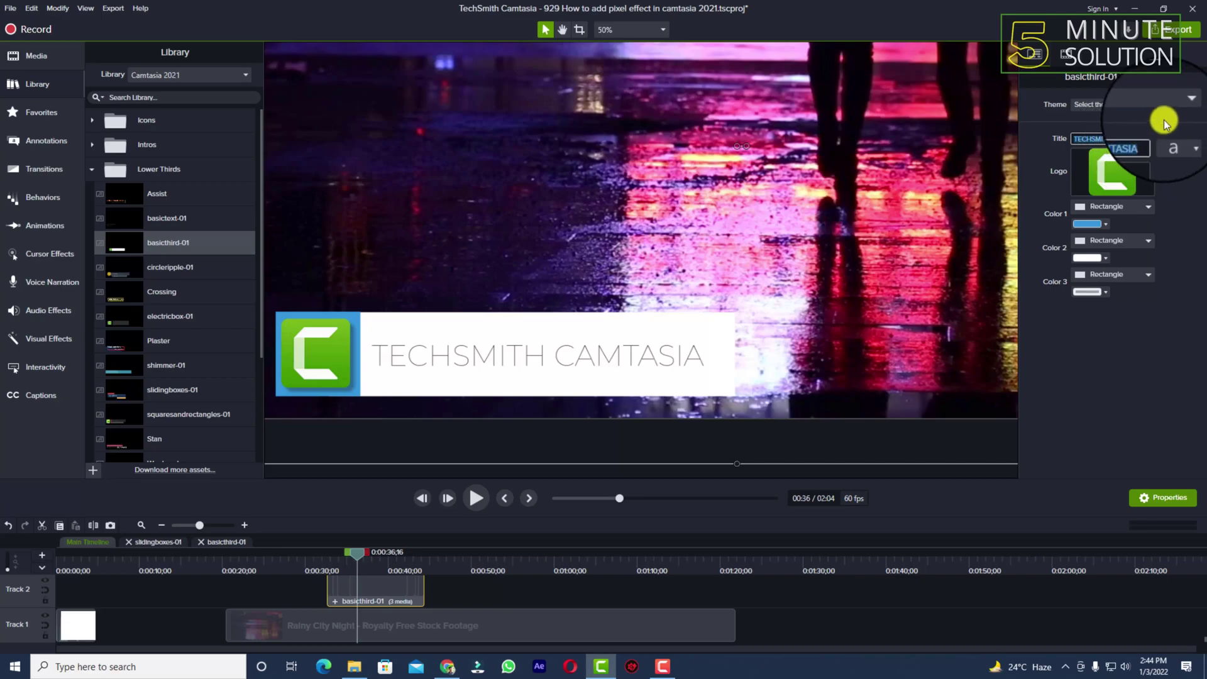
{"action": "type", "text": "LOWER THIRDS"}
{"action": "left_click", "coordinate": [677, 669]}
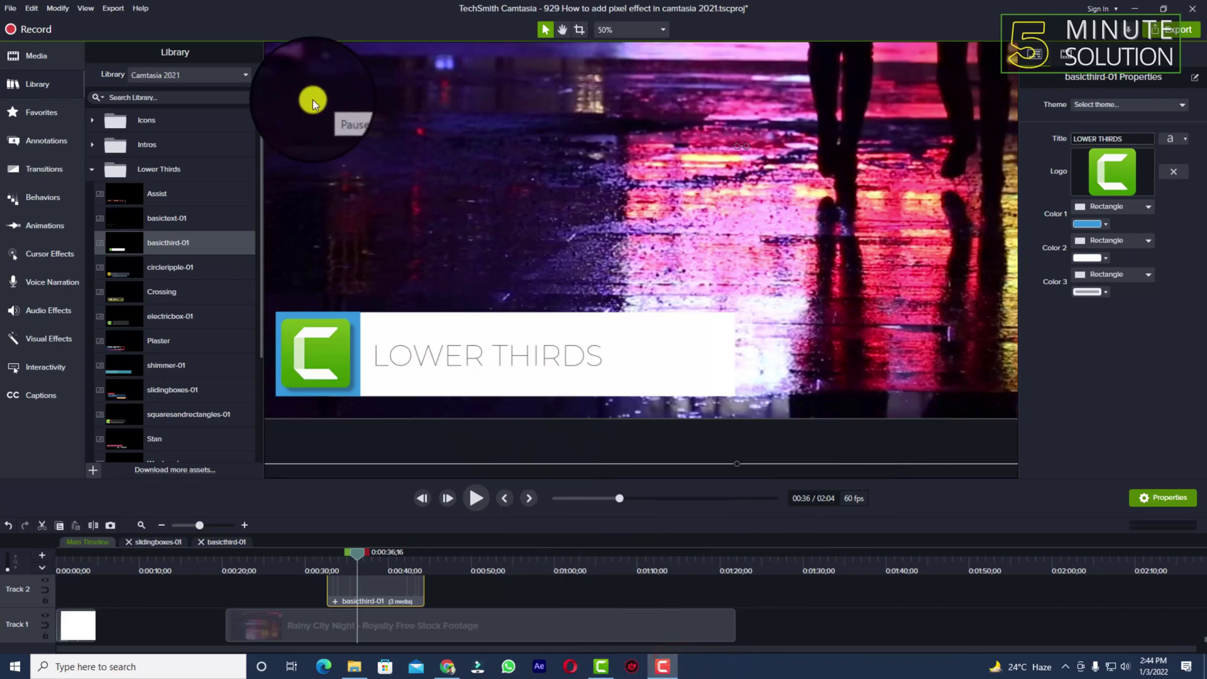
Set the LOWER THIRDS title font to Anton with Bold weight.
{"action": "left_click", "coordinate": [338, 99]}
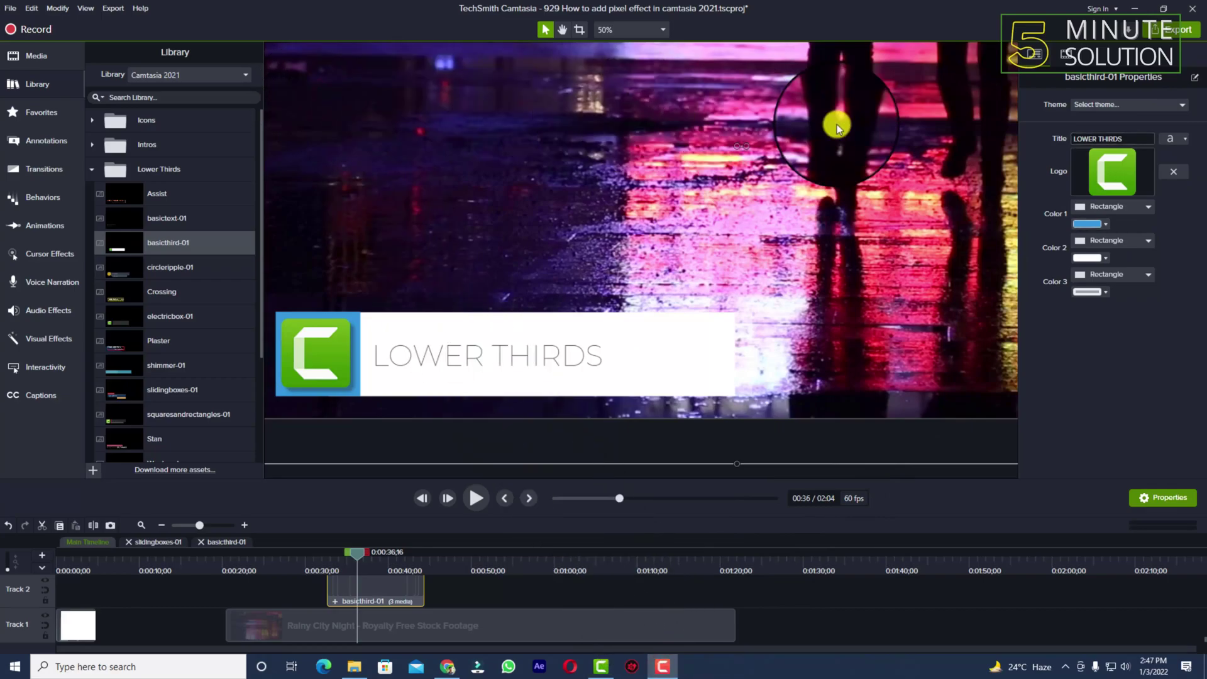
{"action": "left_click", "coordinate": [1119, 138]}
{"action": "left_click", "coordinate": [1171, 141]}
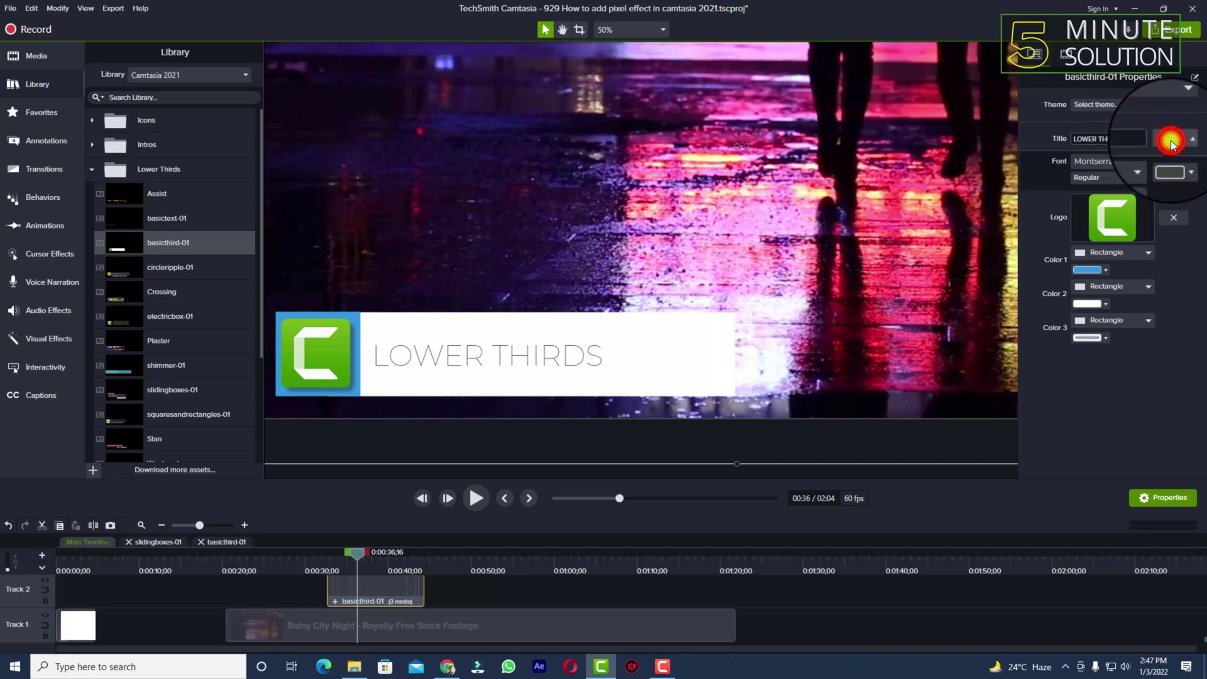
{"action": "left_click", "coordinate": [1170, 141]}
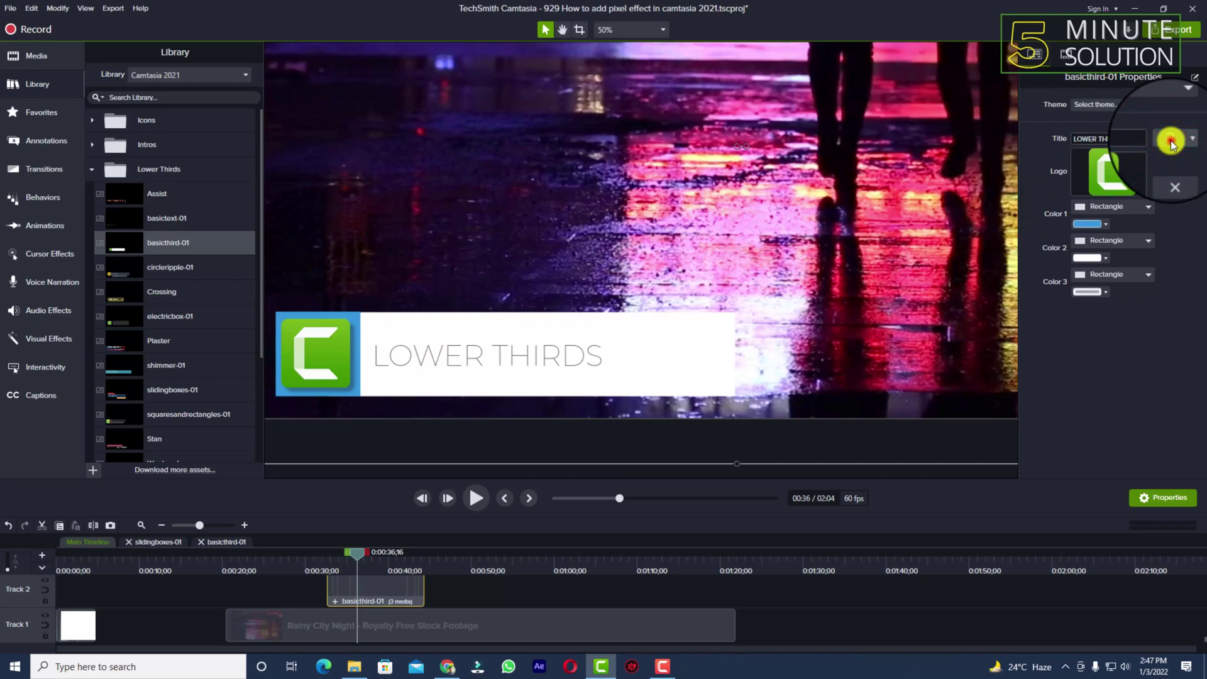
{"action": "left_click", "coordinate": [1171, 141]}
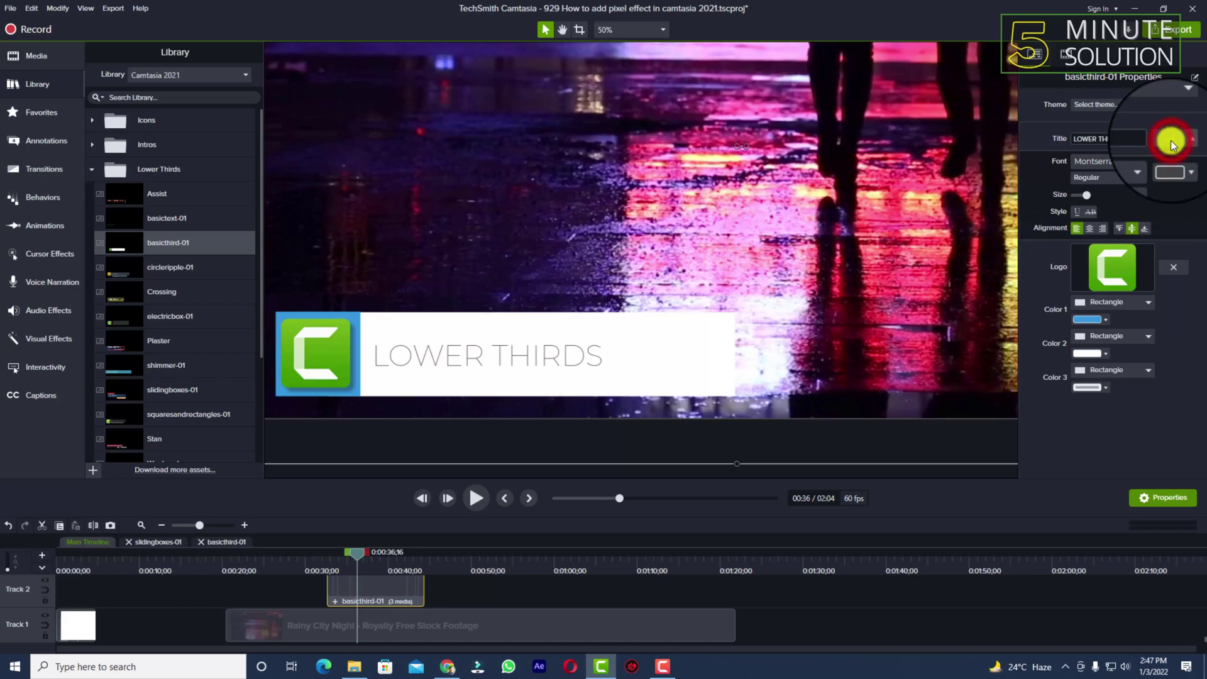
{"action": "left_click", "coordinate": [1110, 167]}
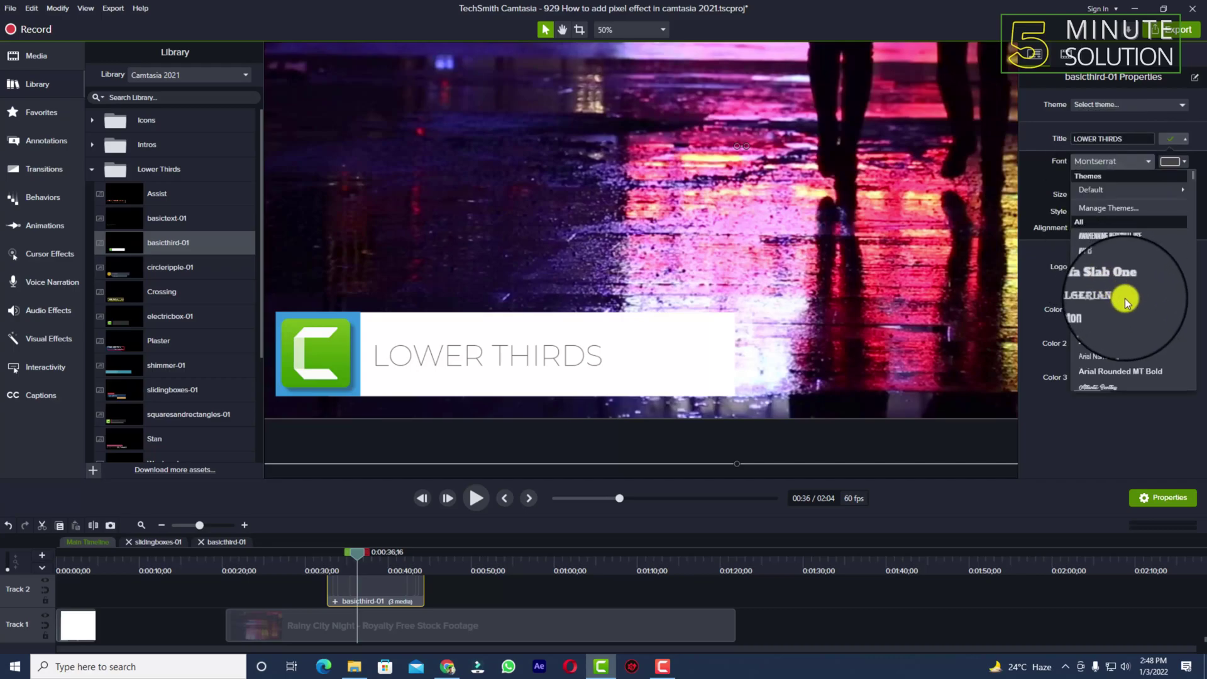
{"action": "left_click", "coordinate": [1107, 306]}
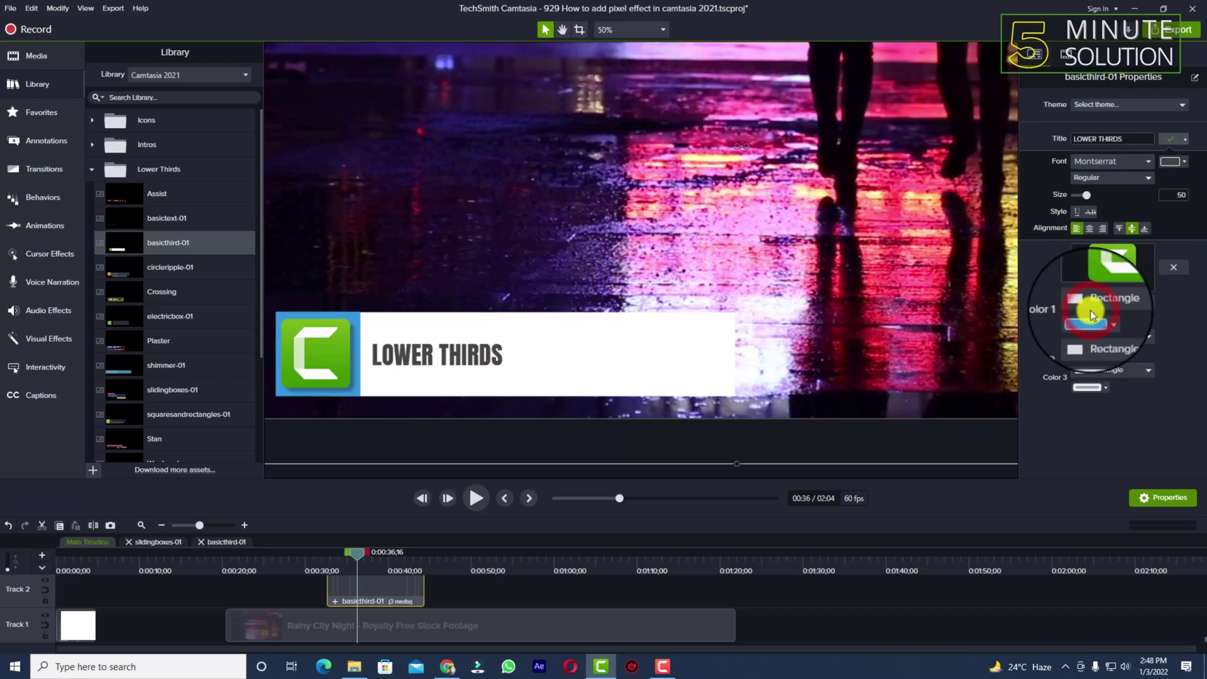
{"action": "left_click", "coordinate": [1105, 177]}
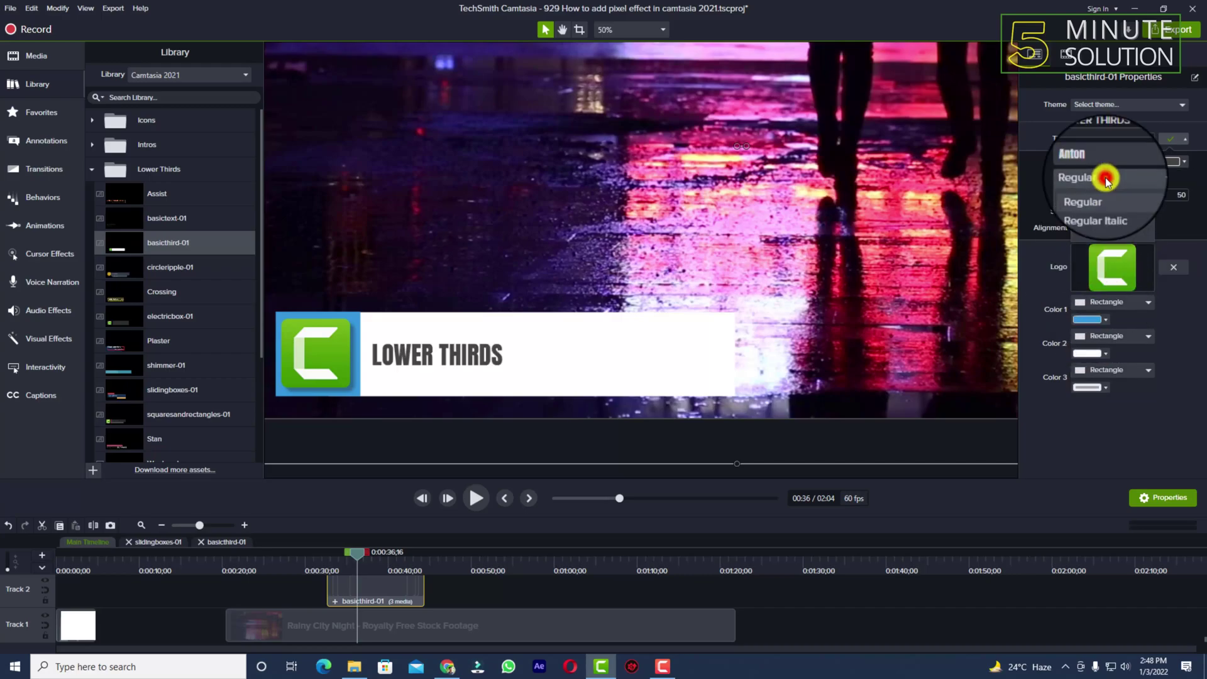
{"action": "left_click", "coordinate": [1092, 215]}
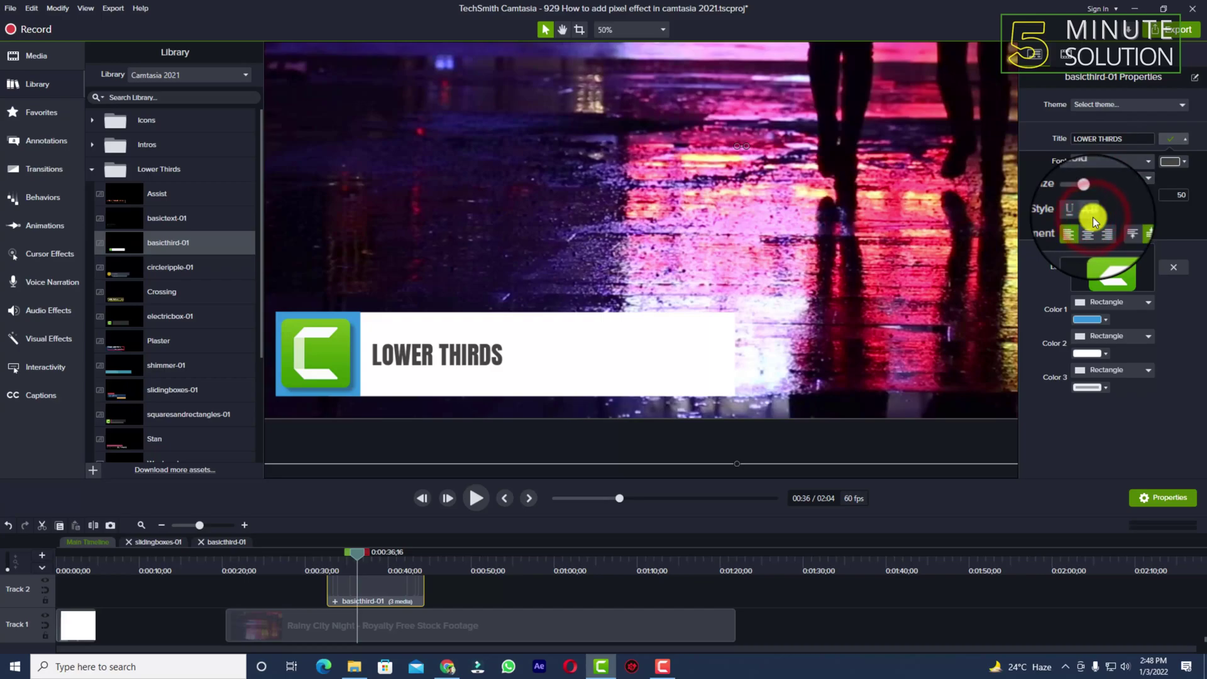
Enlarge the title to size 118 and open the lower third's group to select the title box.
{"action": "left_click_drag", "start_coordinate": [1083, 194], "coordinate": [1107, 195]}
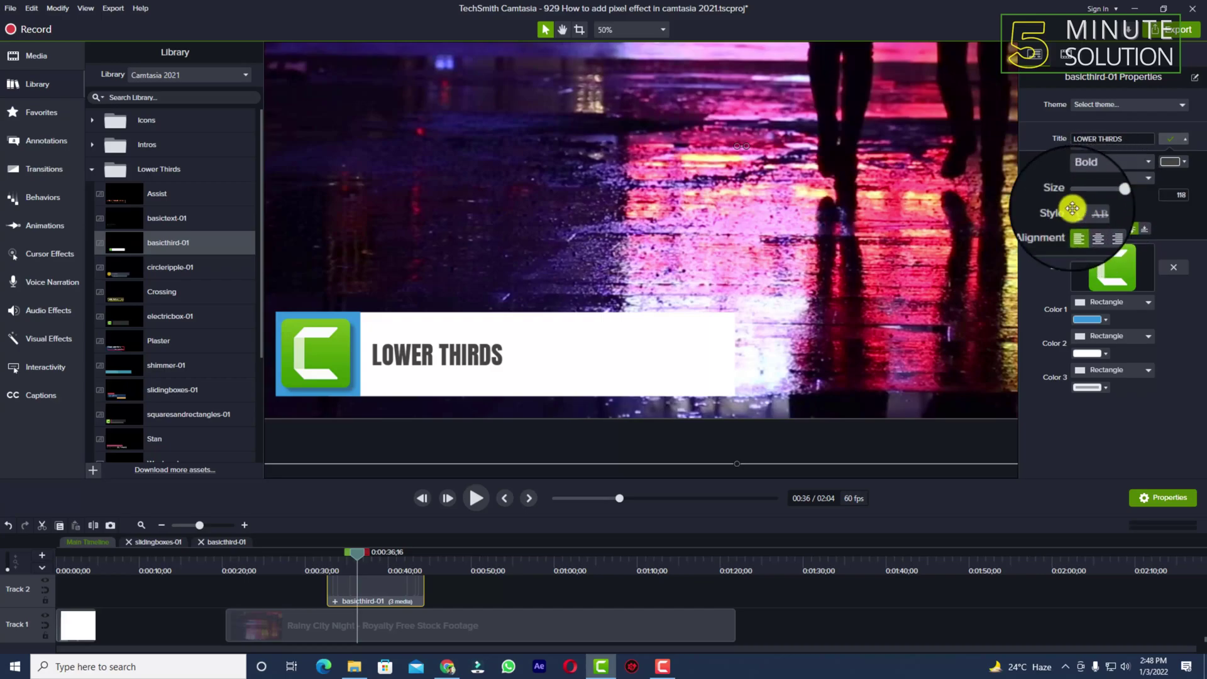
{"action": "left_click", "coordinate": [476, 357]}
{"action": "left_click", "coordinate": [476, 356]}
{"action": "left_click", "coordinate": [476, 356]}
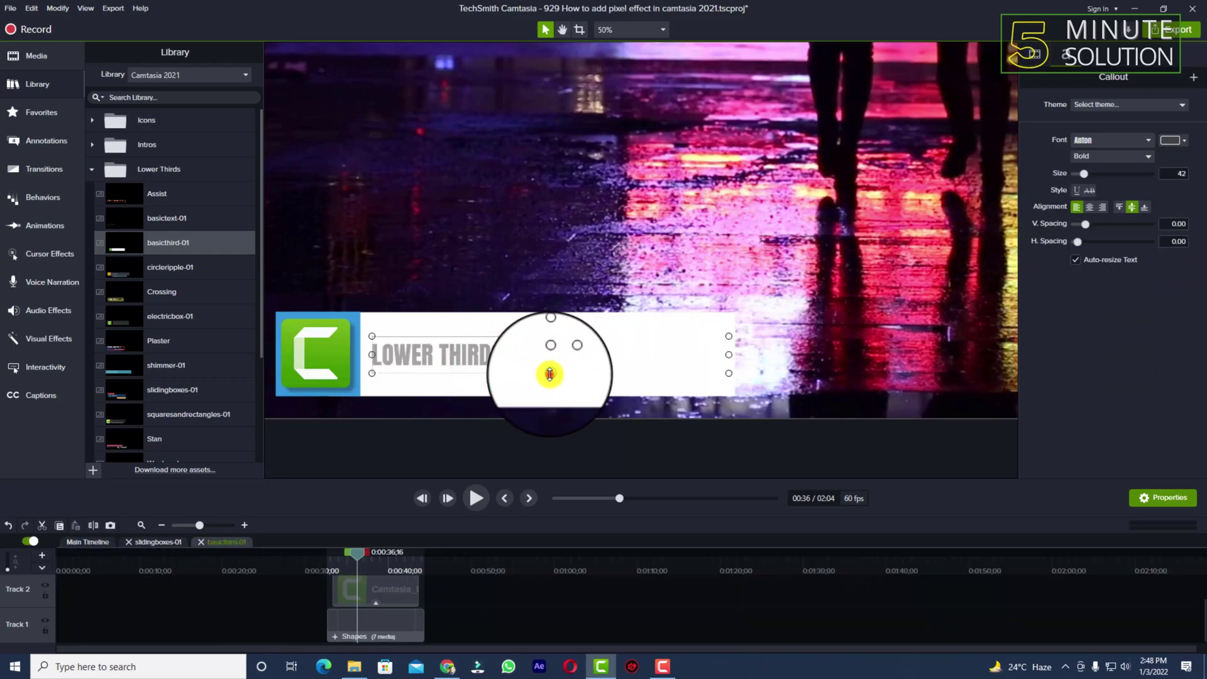
Resize the title box so LOWER THIRDS sits at size 92 inside the white bar beside the logo.
{"action": "mouse_move", "coordinate": [550, 374]}
{"action": "left_mouse_down"}
{"action": "mouse_move", "coordinate": [573, 417]}
{"action": "mouse_move", "coordinate": [551, 378]}
{"action": "mouse_move", "coordinate": [576, 355]}
{"action": "mouse_move", "coordinate": [559, 355]}
{"action": "left_mouse_up"}
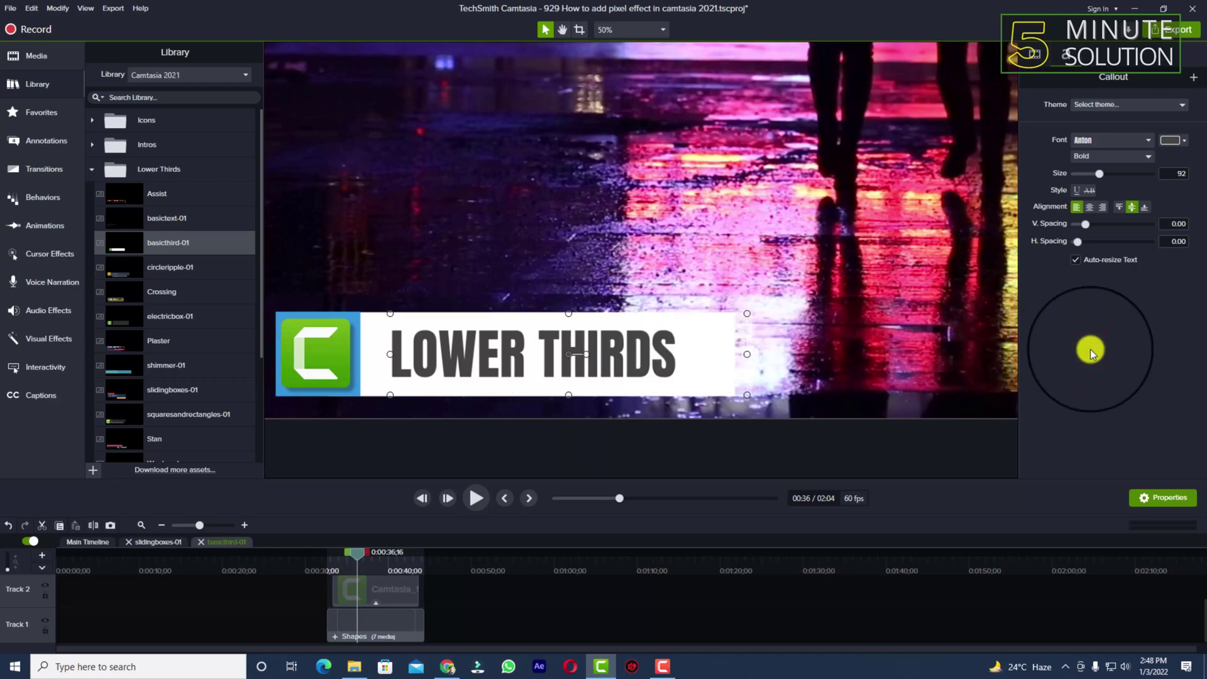
Select the whole lower third on the main timeline and browse drive H: for a new logo image.
{"action": "left_click", "coordinate": [86, 544]}
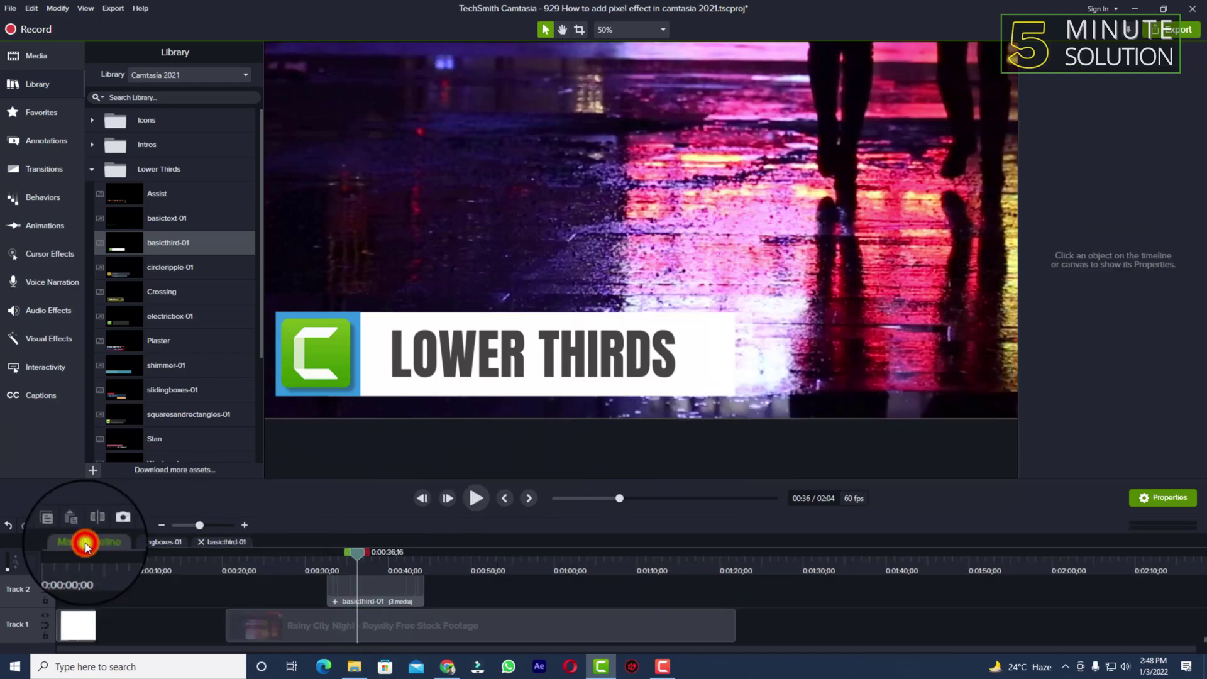
{"action": "left_click", "coordinate": [350, 366]}
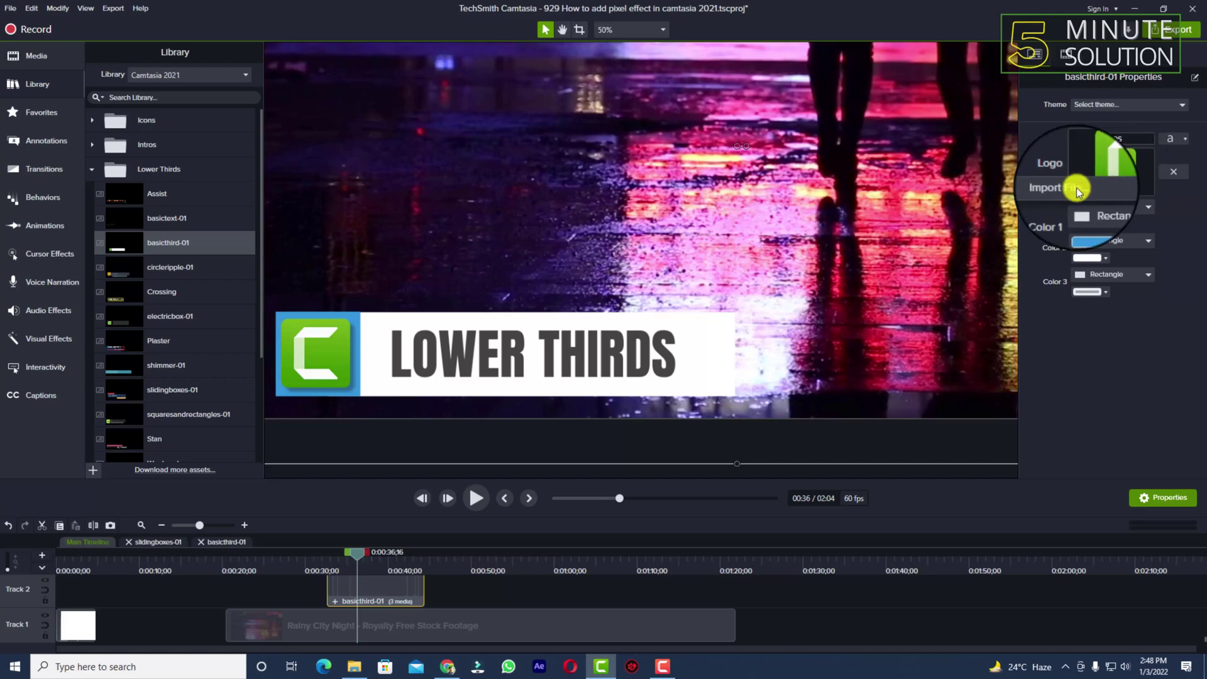
{"action": "left_click", "coordinate": [1076, 187]}
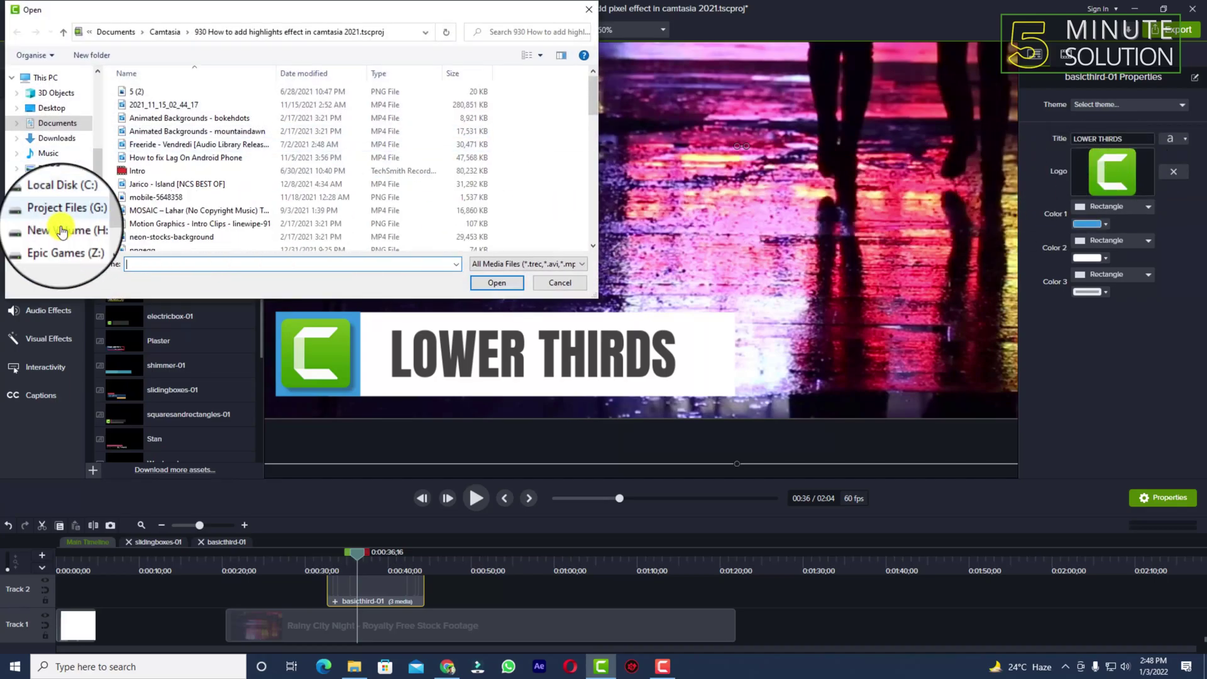
{"action": "scroll", "coordinate": [62, 227], "scroll_direction": "down", "scroll_amount": 1}
{"action": "left_click", "coordinate": [68, 192]}
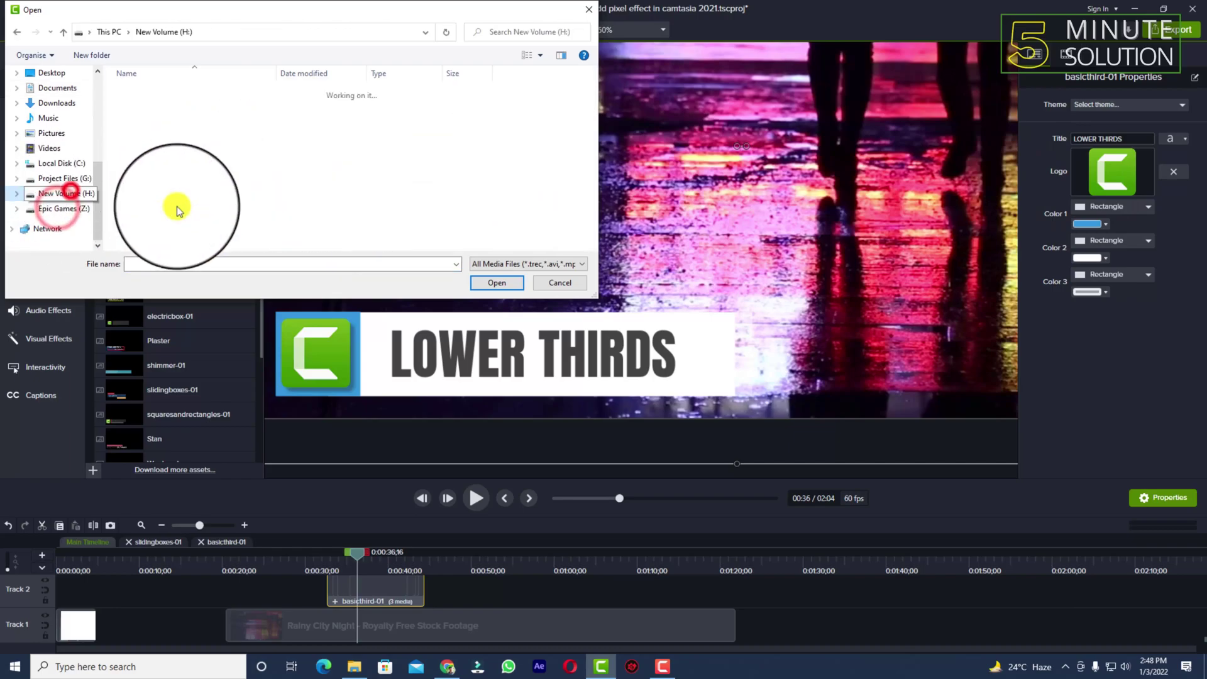
Use kindpng_5602945 from H:\Youtube Materials as the lower third's blue play-button logo.
{"action": "scroll", "coordinate": [185, 214], "scroll_direction": "down", "scroll_amount": 10}
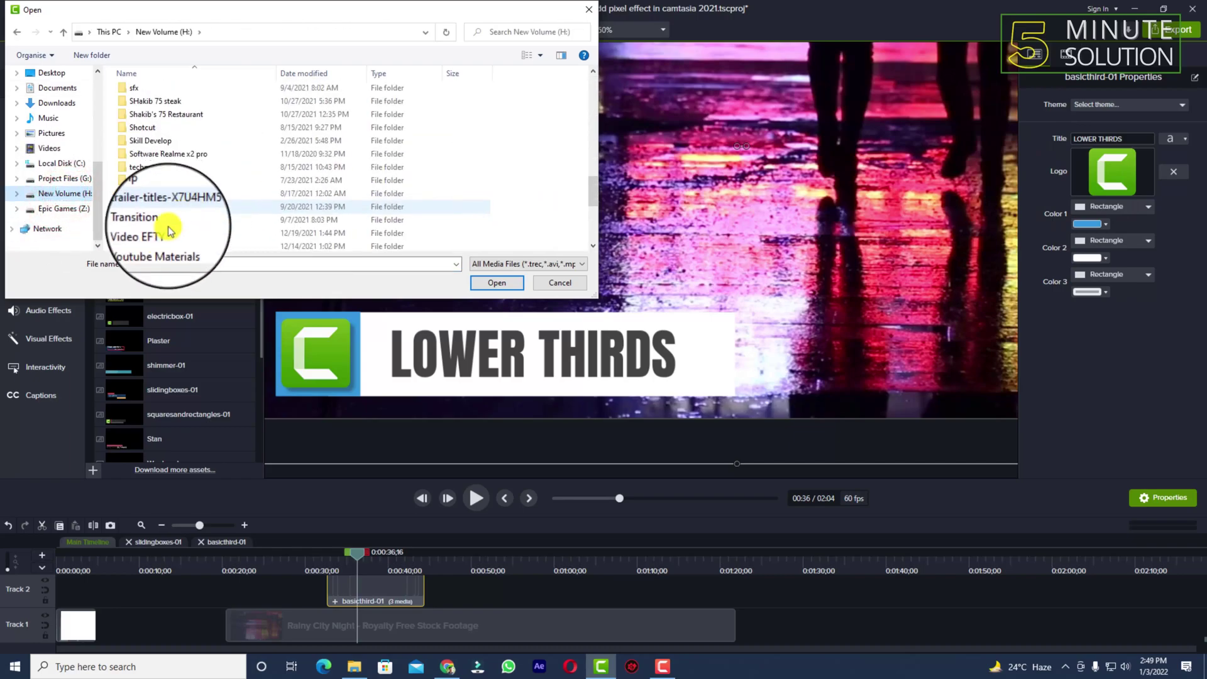
{"action": "scroll", "coordinate": [163, 236], "scroll_direction": "down", "scroll_amount": 2}
{"action": "left_click", "coordinate": [180, 169]}
{"action": "double_click", "coordinate": [179, 171]}
{"action": "scroll", "coordinate": [434, 201], "scroll_direction": "down", "scroll_amount": 5}
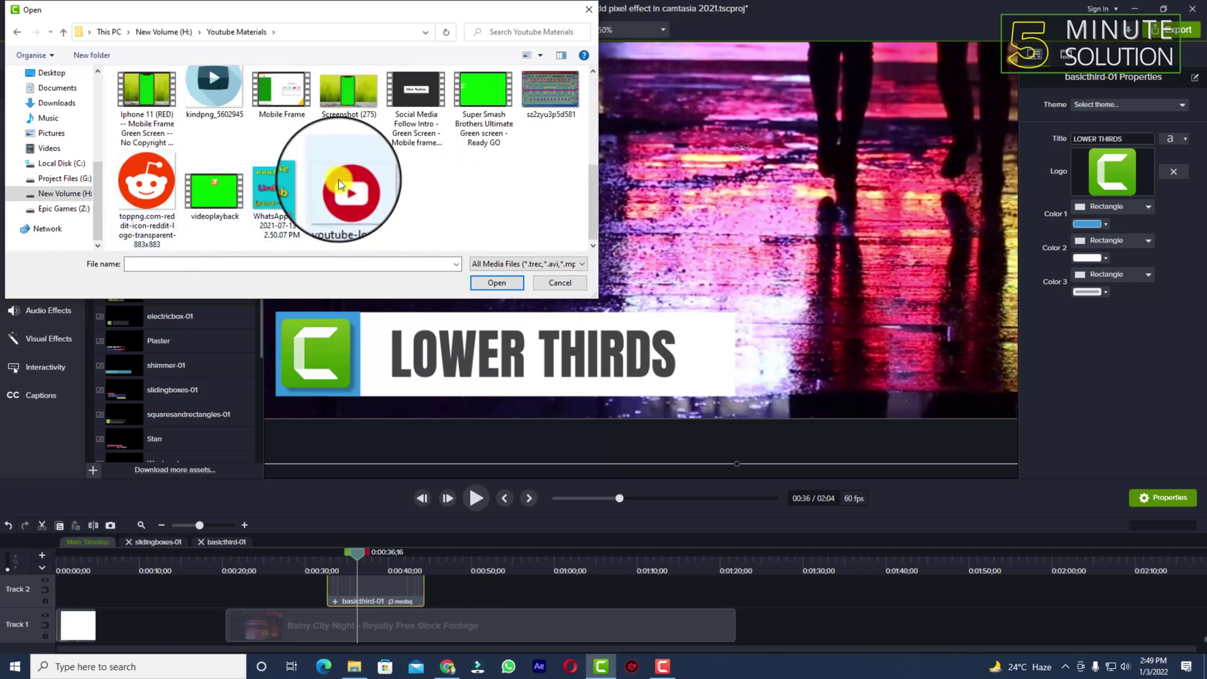
{"action": "scroll", "coordinate": [255, 192], "scroll_direction": "up", "scroll_amount": 1}
{"action": "left_click", "coordinate": [216, 186]}
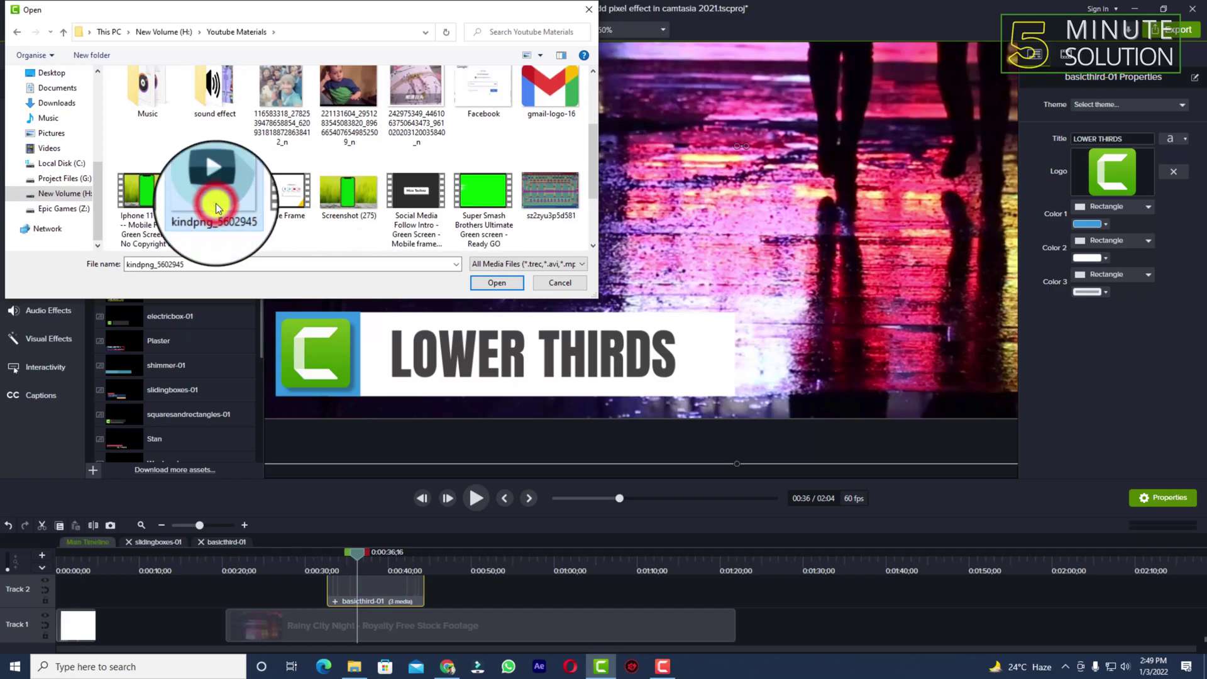
{"action": "double_click", "coordinate": [217, 182]}
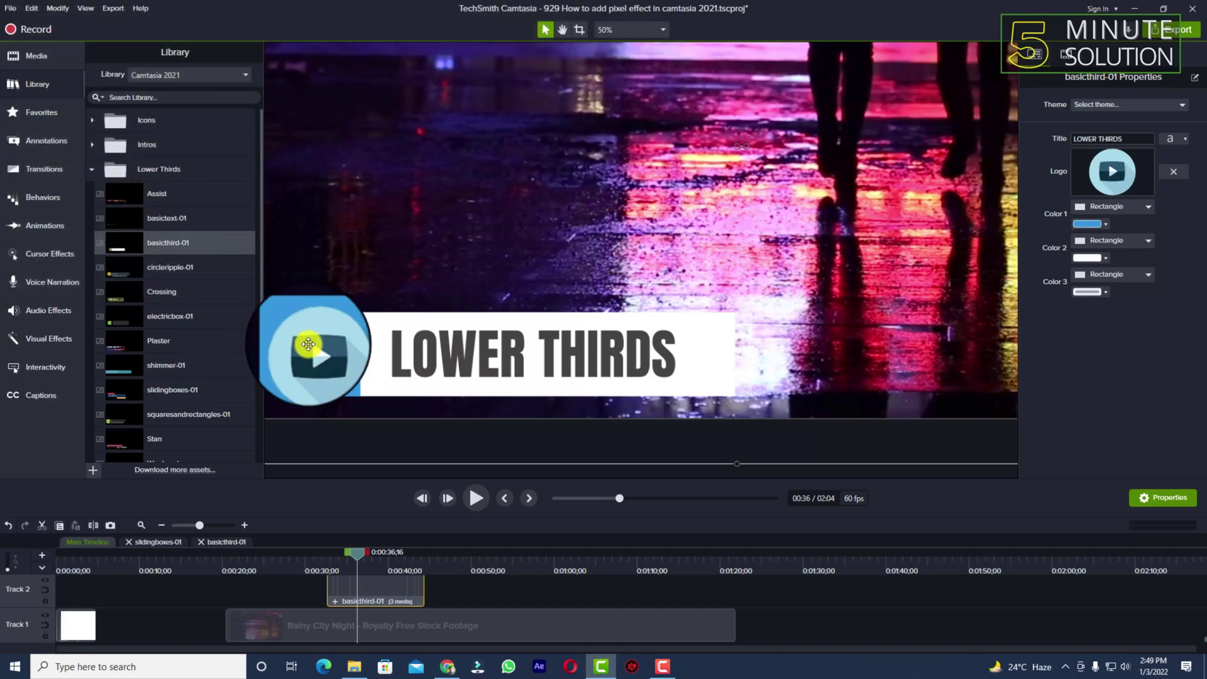
Set Color 1 behind the logo to the title text's dark grey using the eyedropper.
{"action": "left_click", "coordinate": [1096, 224]}
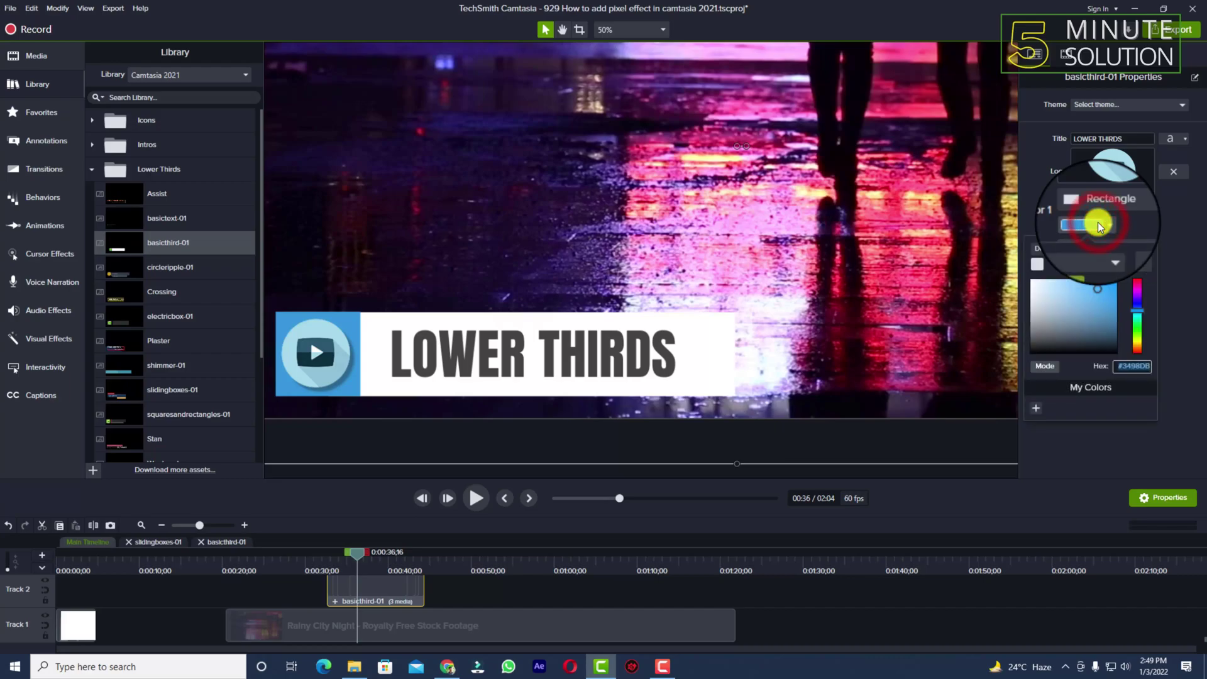
{"action": "left_click_drag", "start_coordinate": [1047, 289], "coordinate": [997, 334]}
{"action": "left_click", "coordinate": [1136, 255]}
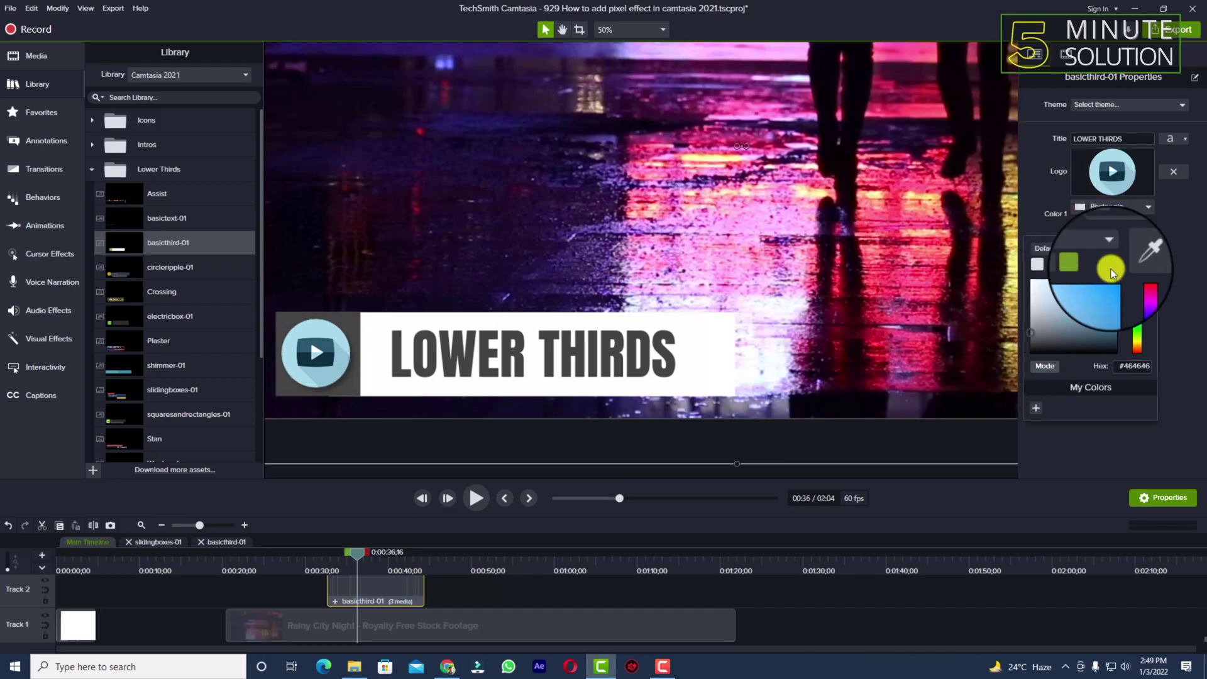
{"action": "left_click", "coordinate": [476, 329]}
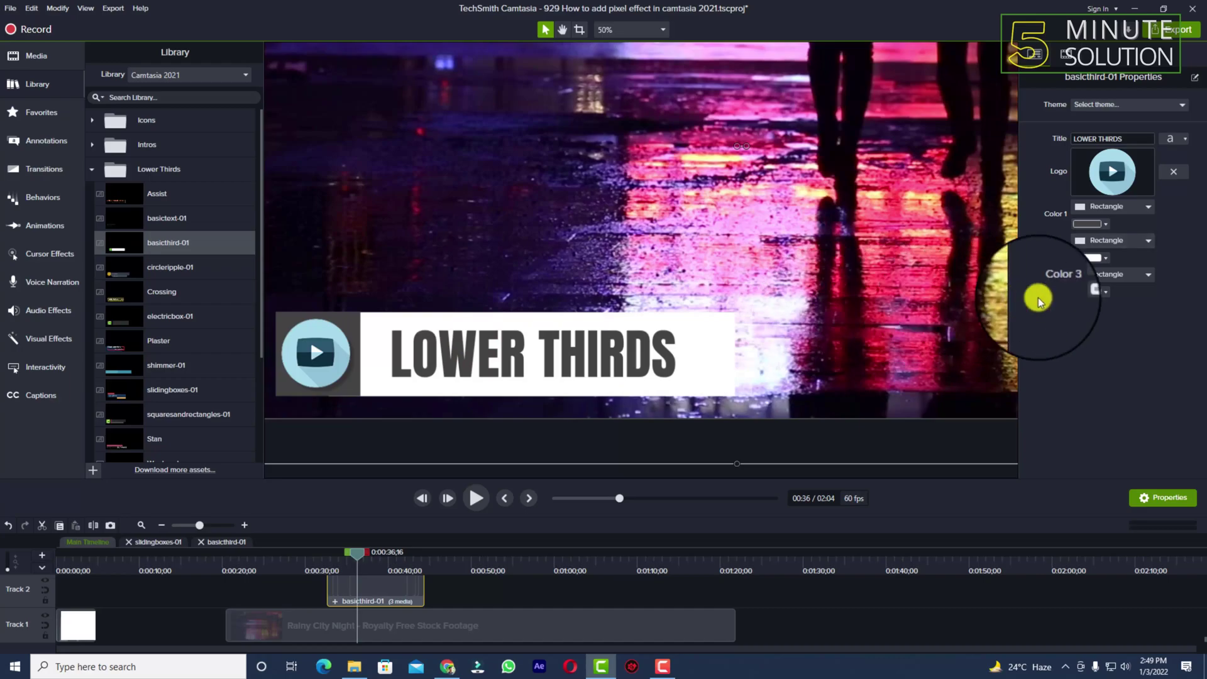
Make the edge strip (Color 3) mid grey #5B5B5B.
{"action": "left_click", "coordinate": [1090, 291]}
{"action": "left_click", "coordinate": [1039, 379]}
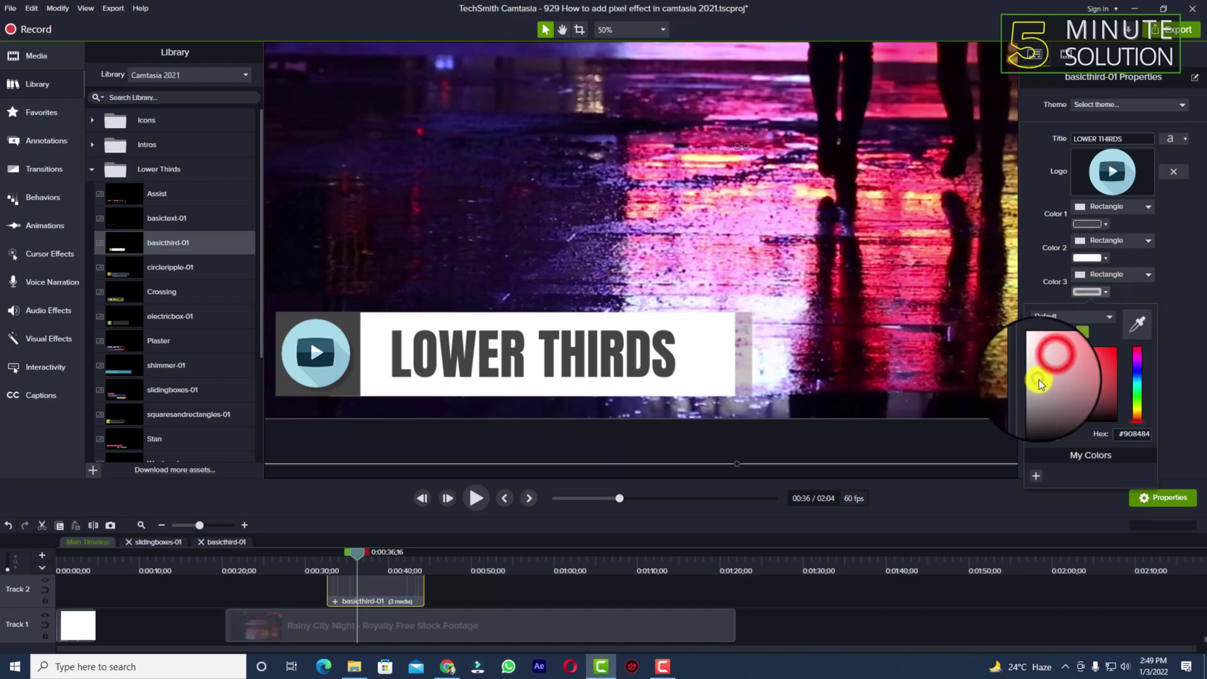
{"action": "mouse_move", "coordinate": [1054, 371]}
{"action": "left_mouse_down"}
{"action": "mouse_move", "coordinate": [1013, 338]}
{"action": "mouse_move", "coordinate": [1011, 434]}
{"action": "mouse_move", "coordinate": [1027, 409]}
{"action": "mouse_move", "coordinate": [1024, 427]}
{"action": "left_mouse_up"}
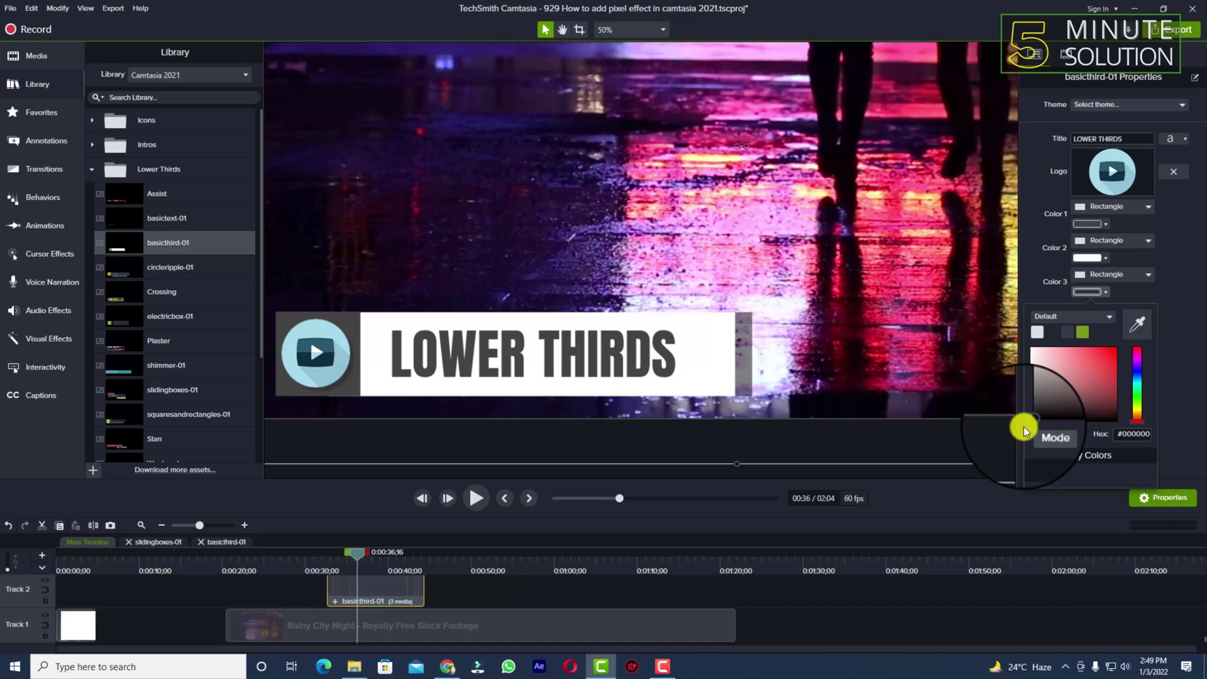
{"action": "left_click", "coordinate": [1177, 301]}
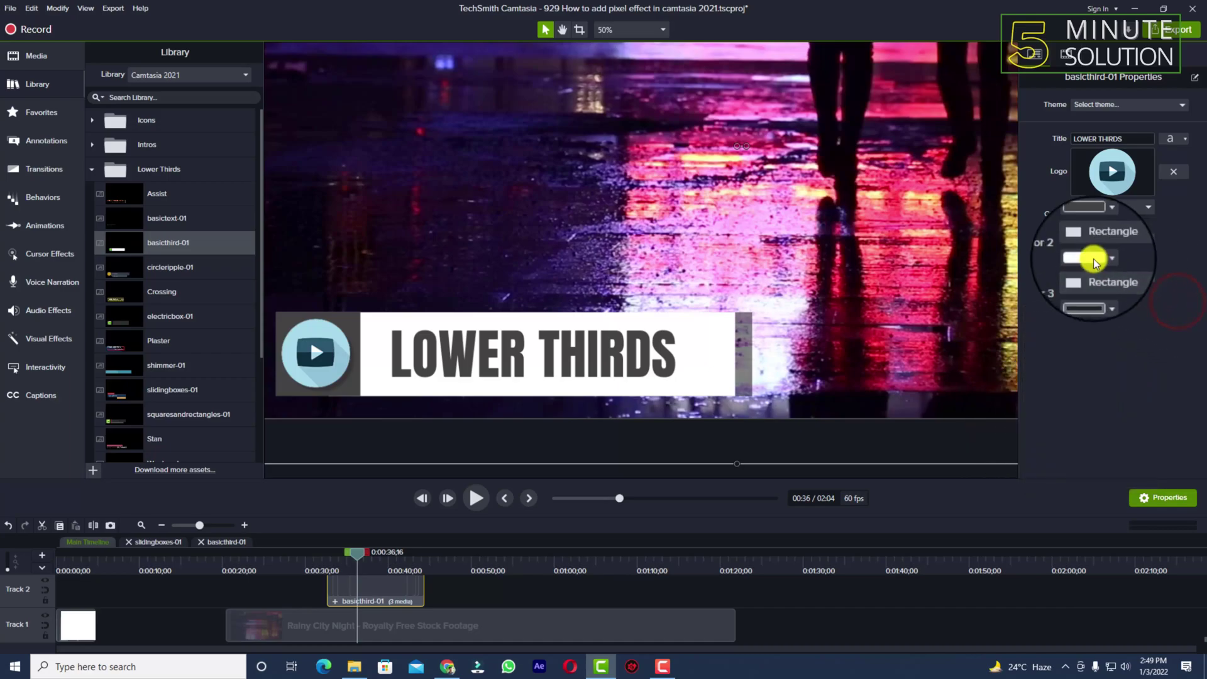
Make the title box (Color 2) light grey #F0F0F0, then rewind to before the lower third appears.
{"action": "left_click", "coordinate": [1094, 259]}
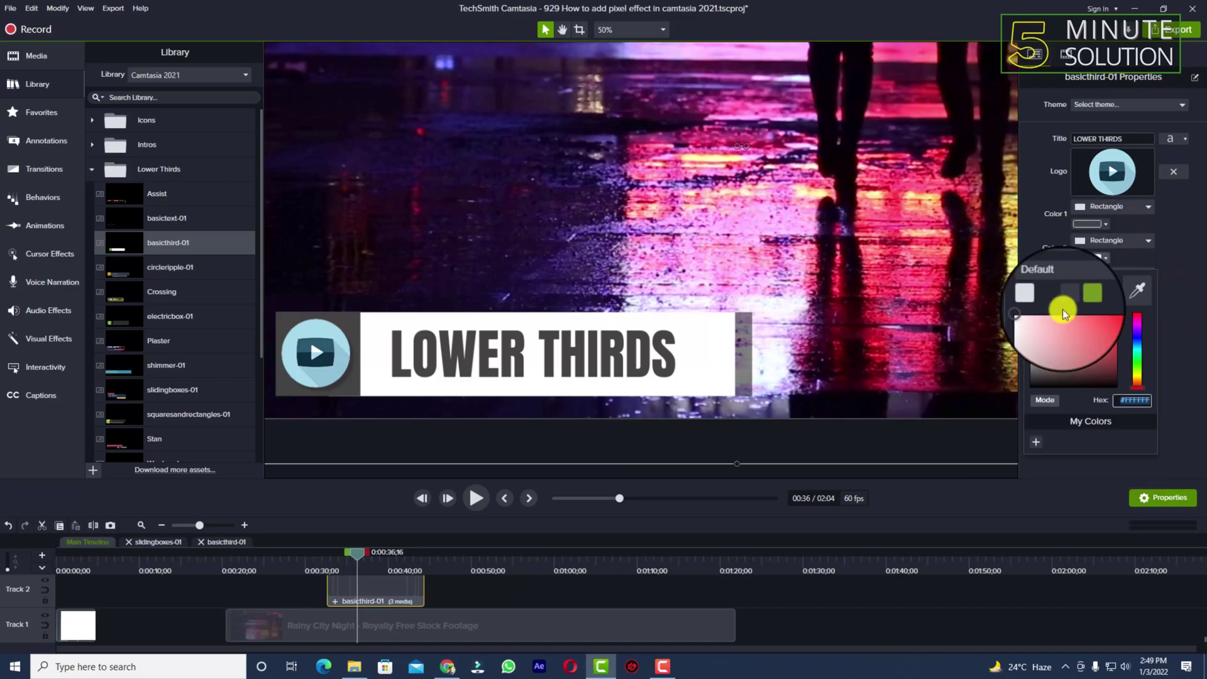
{"action": "mouse_move", "coordinate": [1061, 312]}
{"action": "left_mouse_down"}
{"action": "mouse_move", "coordinate": [1070, 321]}
{"action": "mouse_move", "coordinate": [1016, 316]}
{"action": "mouse_move", "coordinate": [1006, 289]}
{"action": "left_mouse_up"}
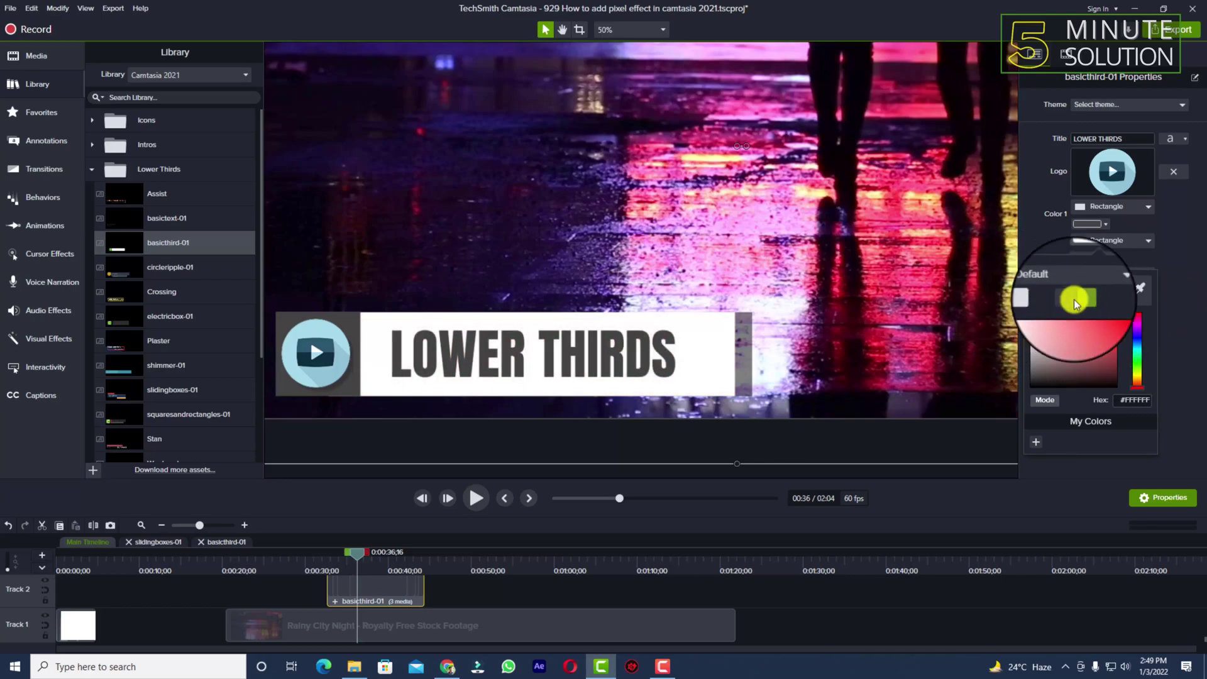
{"action": "left_click", "coordinate": [1186, 317]}
{"action": "left_click", "coordinate": [325, 567]}
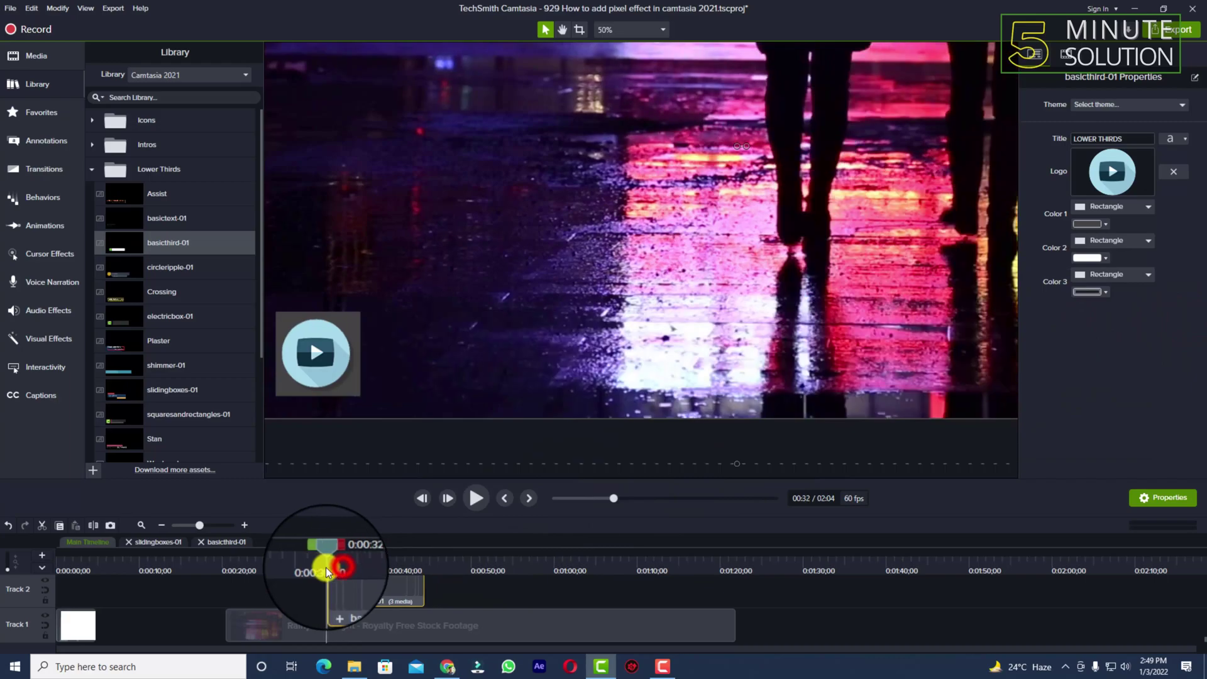
{"action": "left_click", "coordinate": [482, 500]}
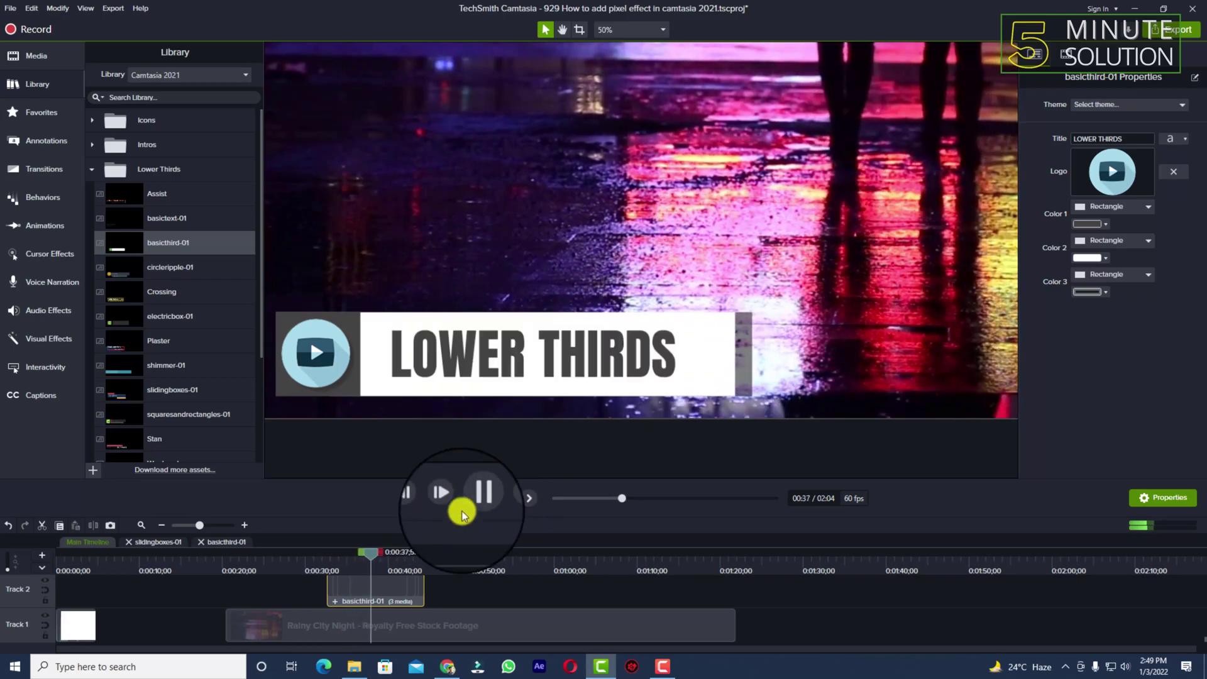
{"action": "key", "text": "space"}
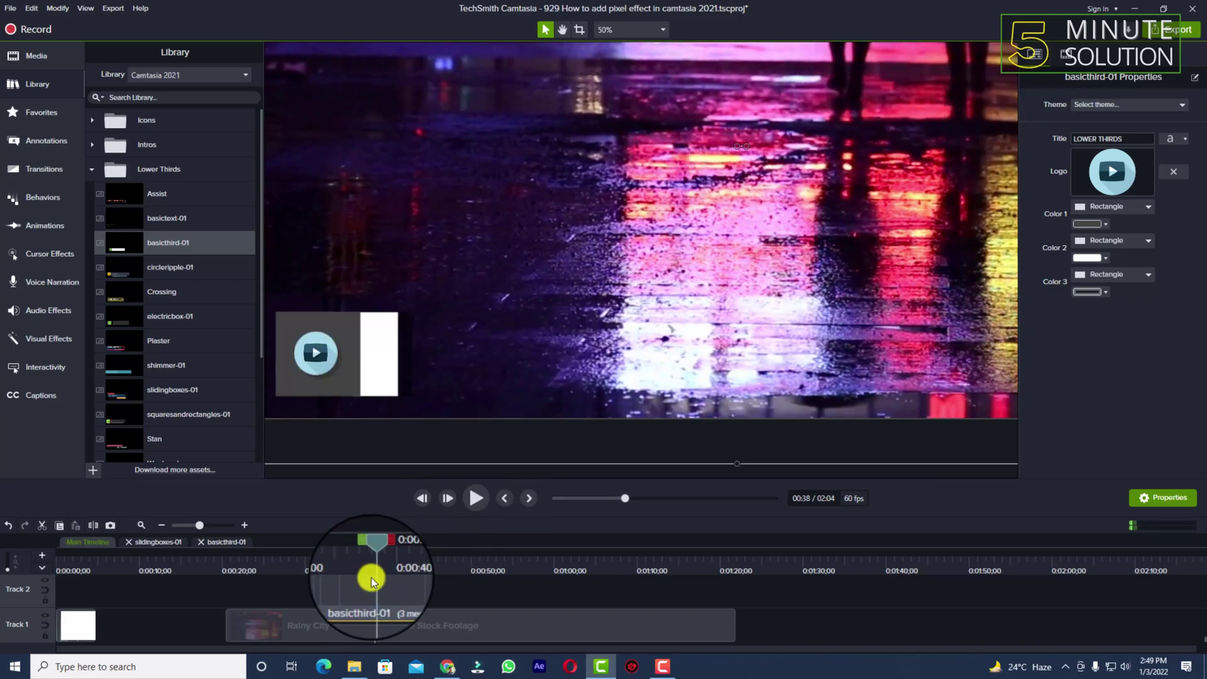
{"action": "mouse_move", "coordinate": [368, 578]}
{"action": "left_mouse_down"}
{"action": "mouse_move", "coordinate": [330, 580]}
{"action": "mouse_move", "coordinate": [371, 574]}
{"action": "left_mouse_up"}
{"action": "left_click", "coordinate": [326, 566]}
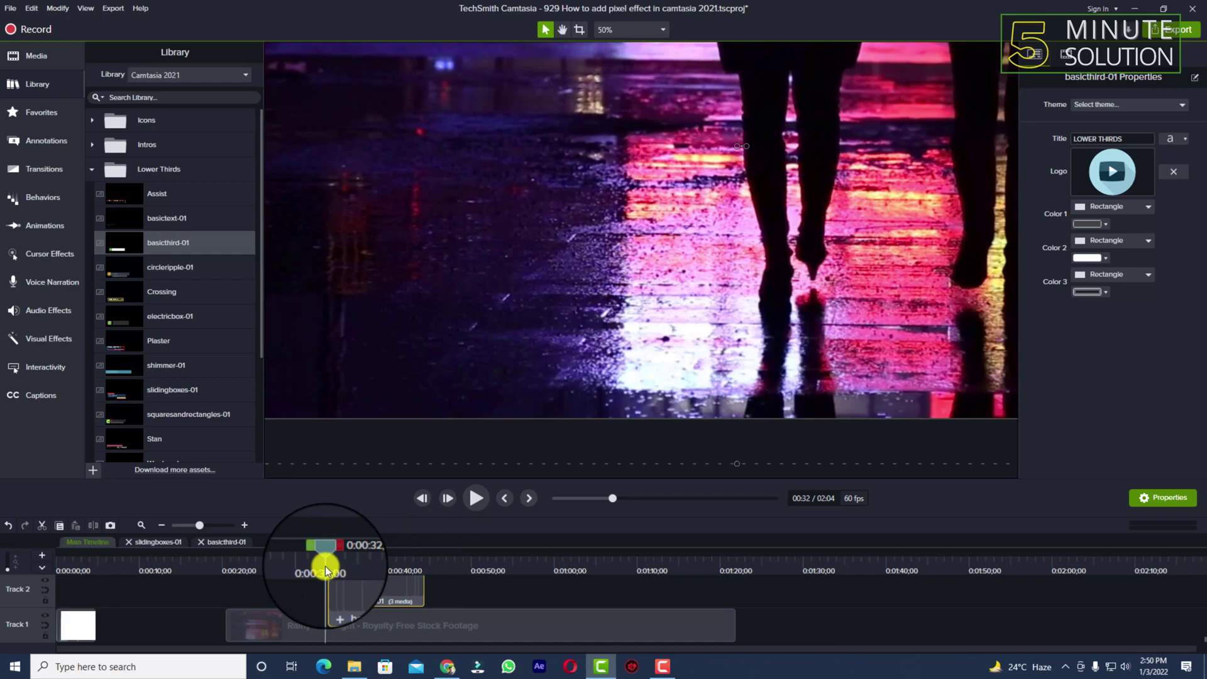
{"action": "mouse_move", "coordinate": [325, 566]}
{"action": "left_mouse_down"}
{"action": "mouse_move", "coordinate": [357, 571]}
{"action": "mouse_move", "coordinate": [347, 569]}
{"action": "left_mouse_up"}
Delete the basicthird-01 lower third from Track 2.
{"action": "left_click", "coordinate": [449, 582]}
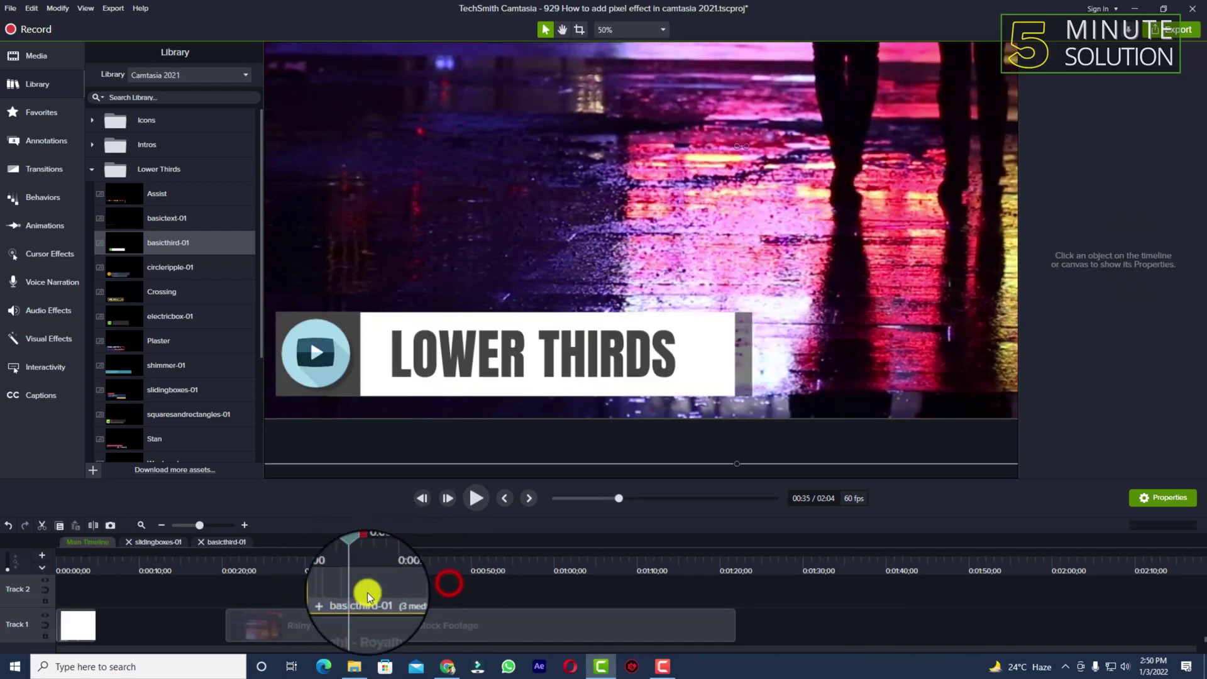
{"action": "left_click", "coordinate": [367, 592]}
{"action": "key", "text": "Delete"}
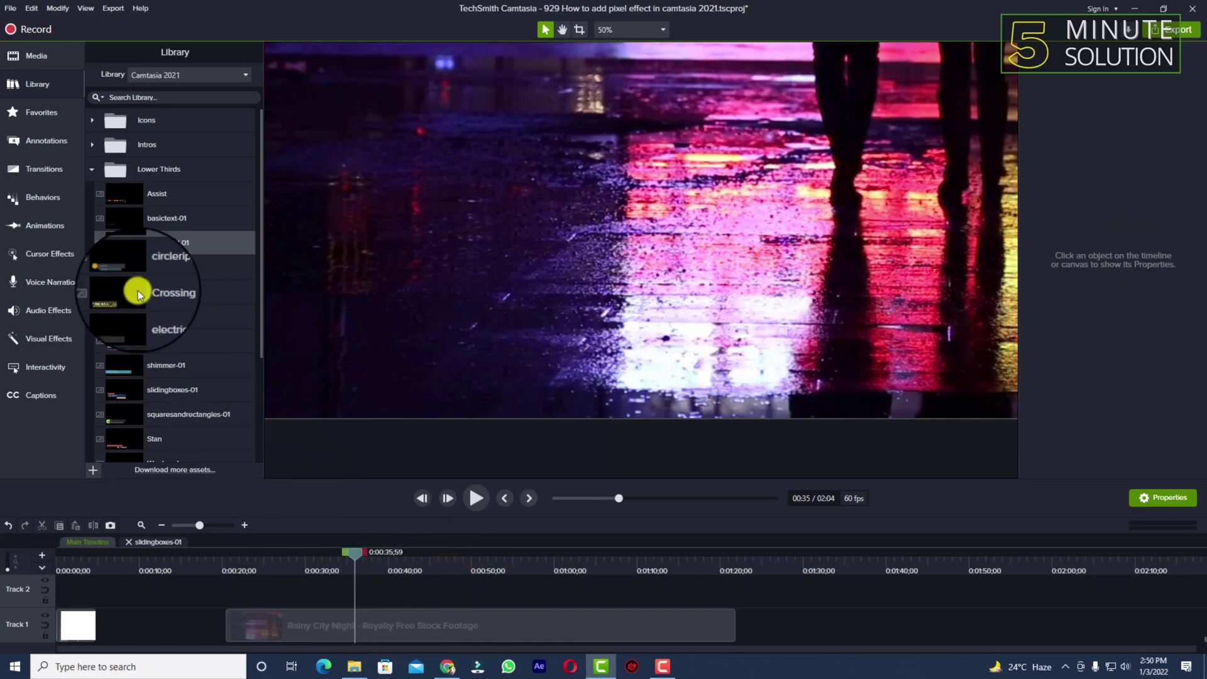
Add circleripple-01 to Track 2 at the playhead and move it to the frame's bottom left.
{"action": "left_click", "coordinate": [123, 273]}
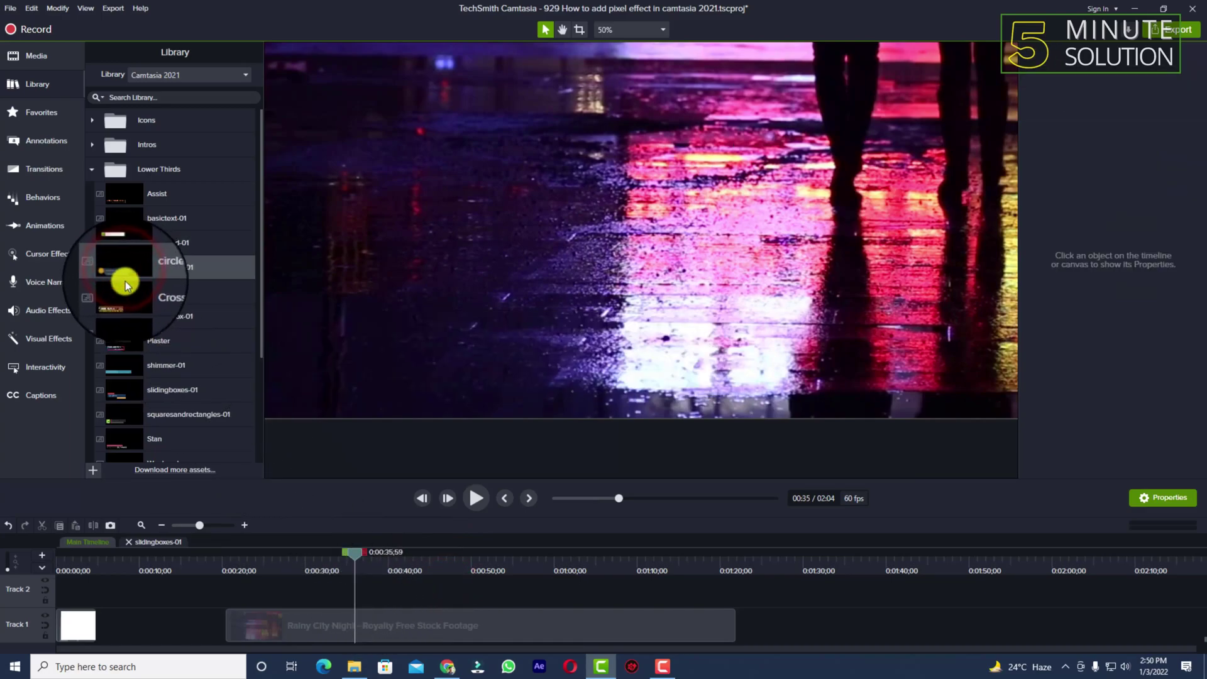
{"action": "left_click_drag", "start_coordinate": [122, 279], "coordinate": [344, 589]}
{"action": "left_click_drag", "start_coordinate": [616, 196], "coordinate": [320, 360]}
{"action": "scroll", "coordinate": [314, 361], "scroll_direction": "down", "scroll_amount": 5}
{"action": "scroll", "coordinate": [320, 361], "scroll_direction": "up", "scroll_amount": 2}
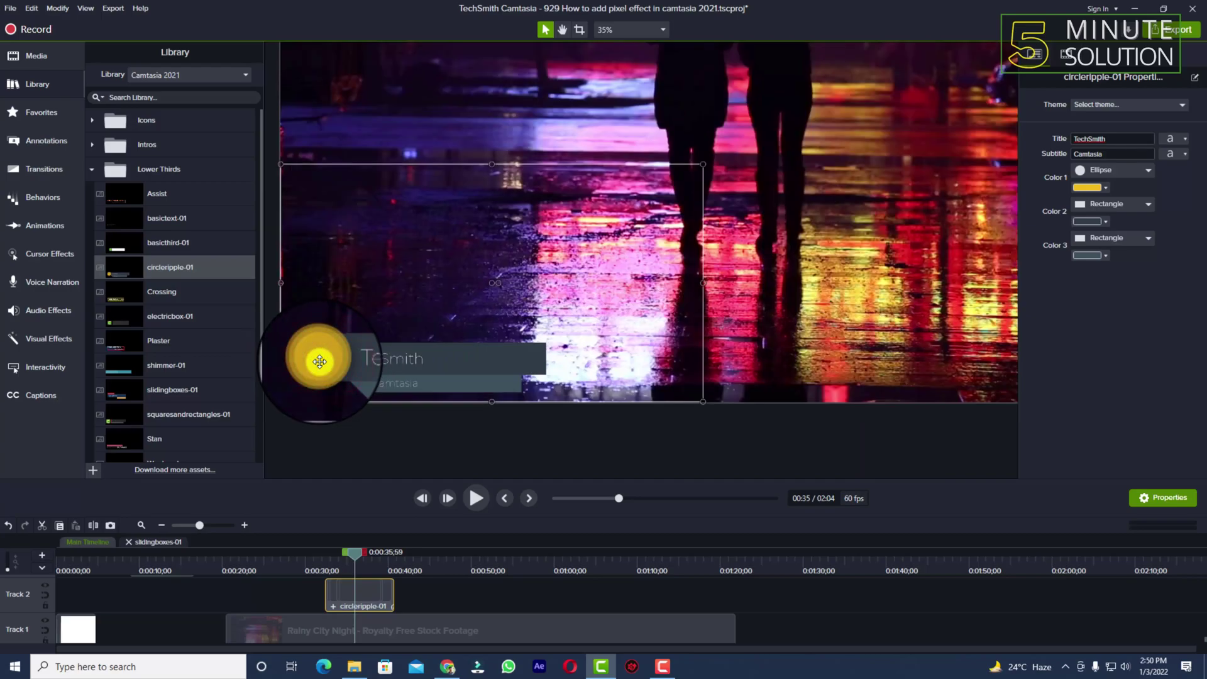
{"action": "scroll", "coordinate": [320, 362], "scroll_direction": "up", "scroll_amount": 3}
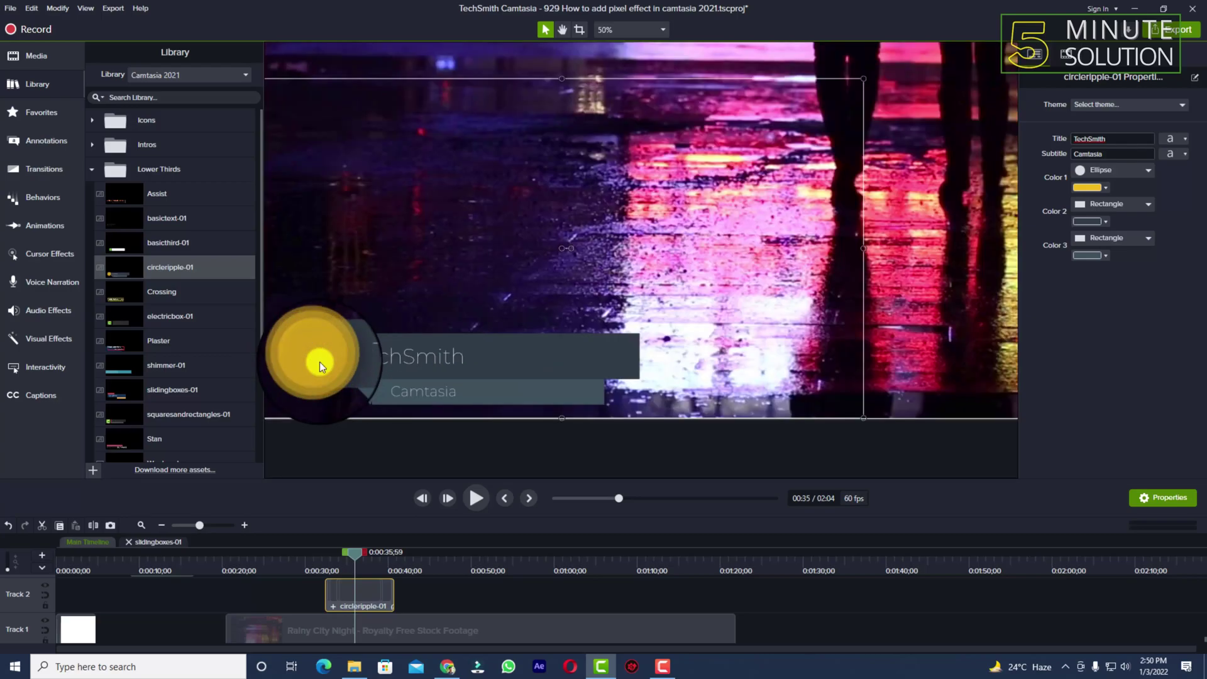
At about 0:37, retype circleripple-01's Title as LOWER THIRDS and Subtitle Camtasia as 5MS SOLUTION.
{"action": "left_click_drag", "start_coordinate": [353, 559], "coordinate": [368, 570]}
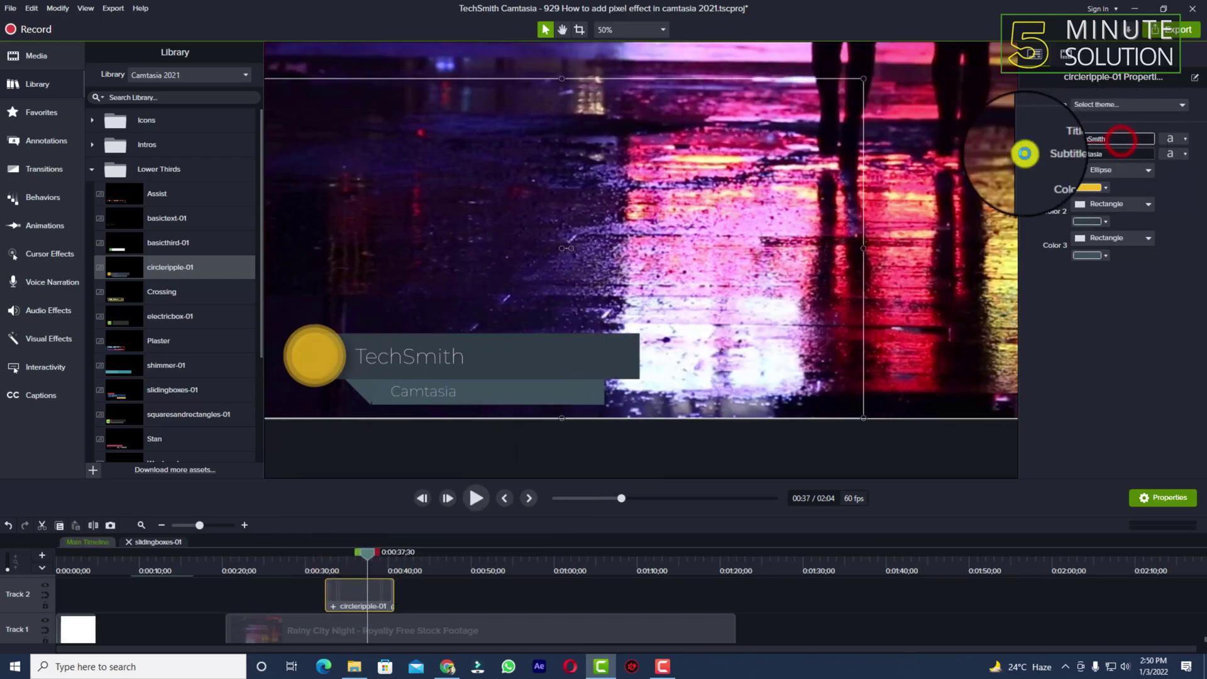
{"action": "double_click", "coordinate": [1106, 139]}
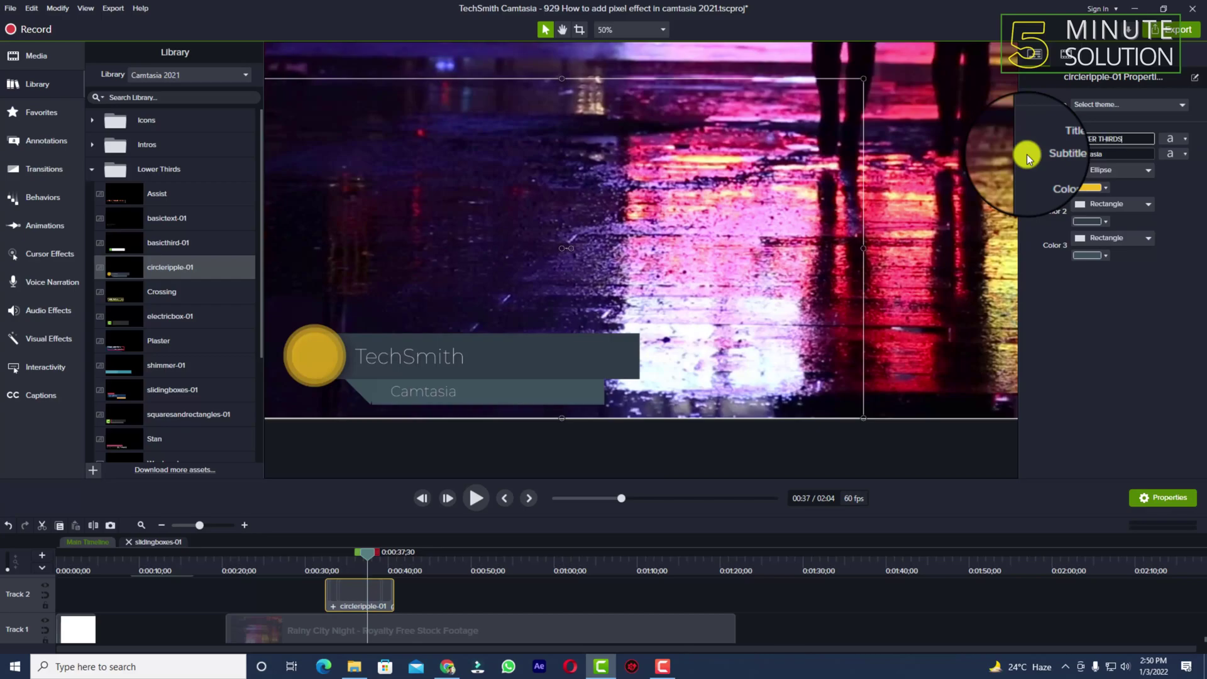
{"action": "double_click", "coordinate": [1118, 152]}
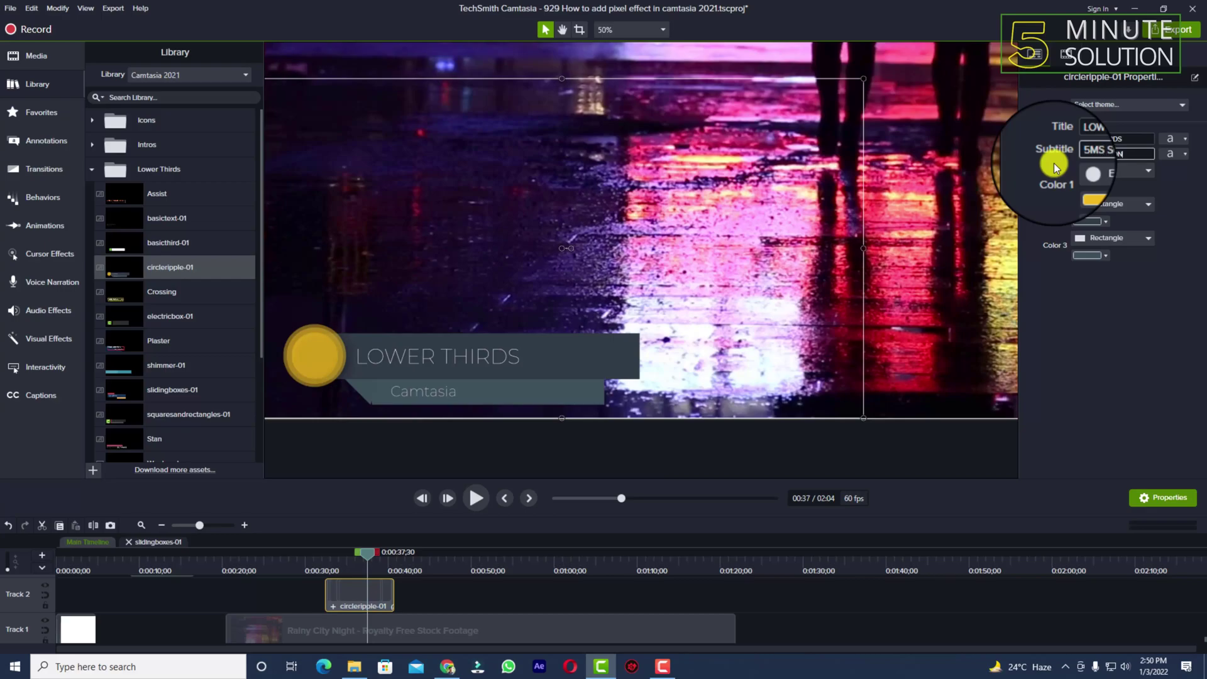
{"action": "left_click", "coordinate": [1169, 139]}
Change the LOWER THIRDS title and 5MS SOLUTION subtitle fonts to Anton.
{"action": "left_click", "coordinate": [1101, 165]}
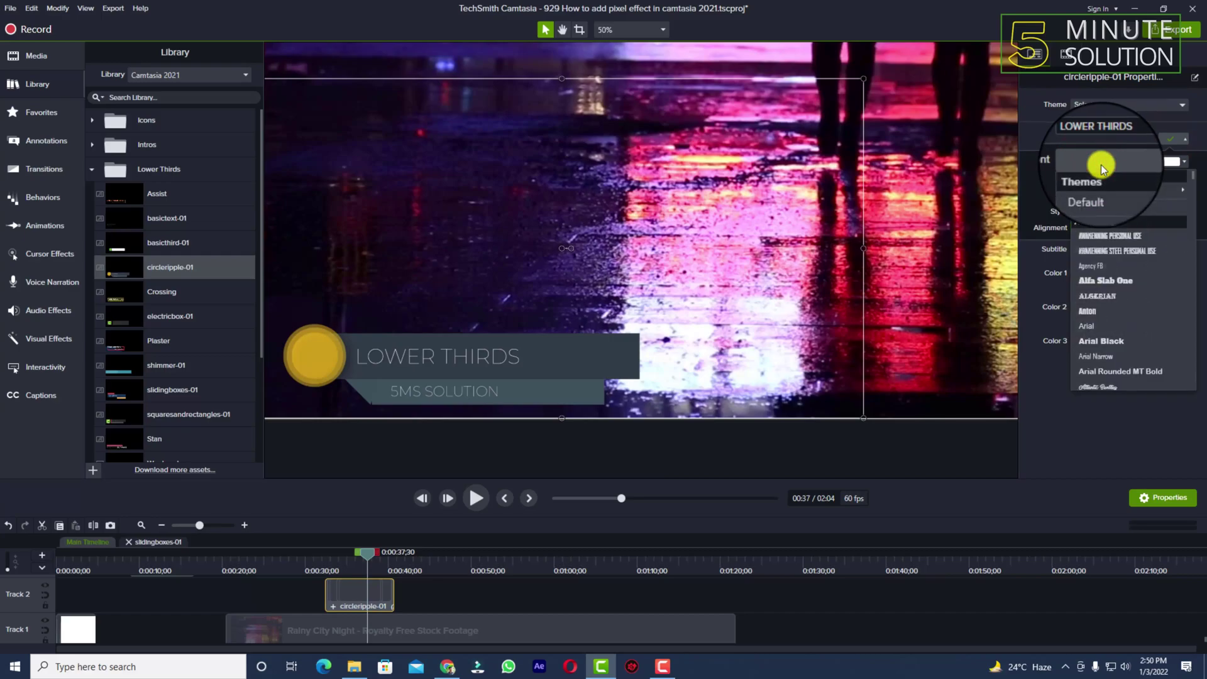
{"action": "left_click", "coordinate": [1092, 314]}
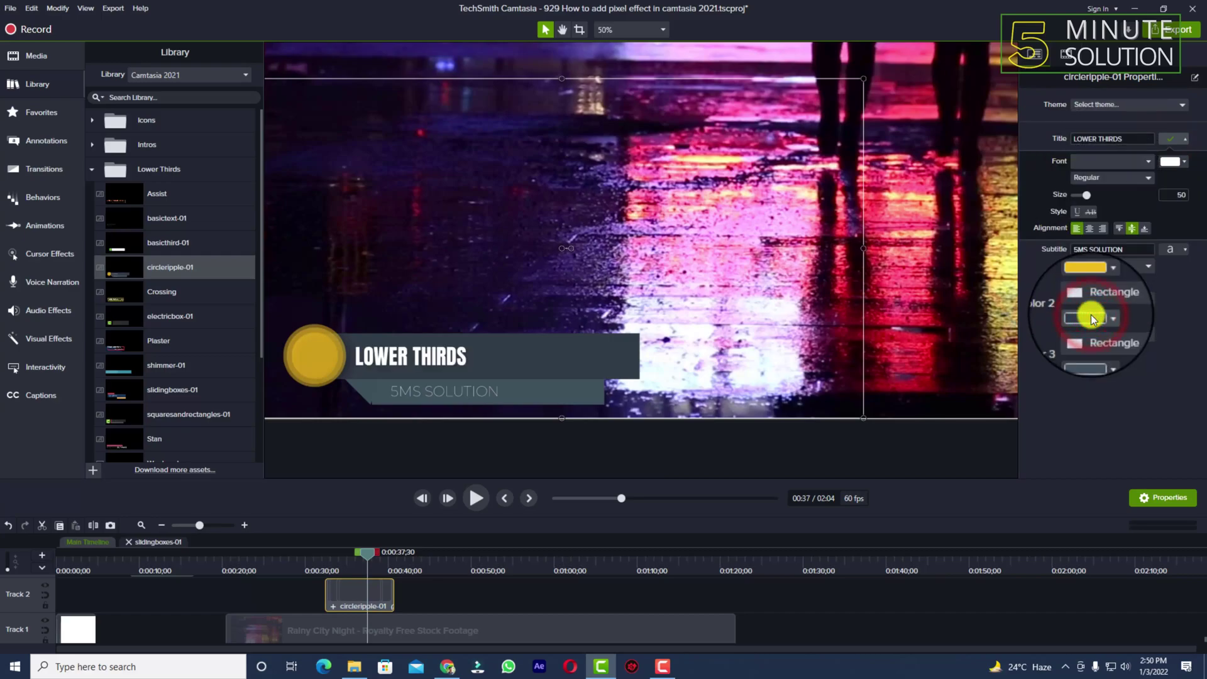
{"action": "left_click", "coordinate": [1184, 138]}
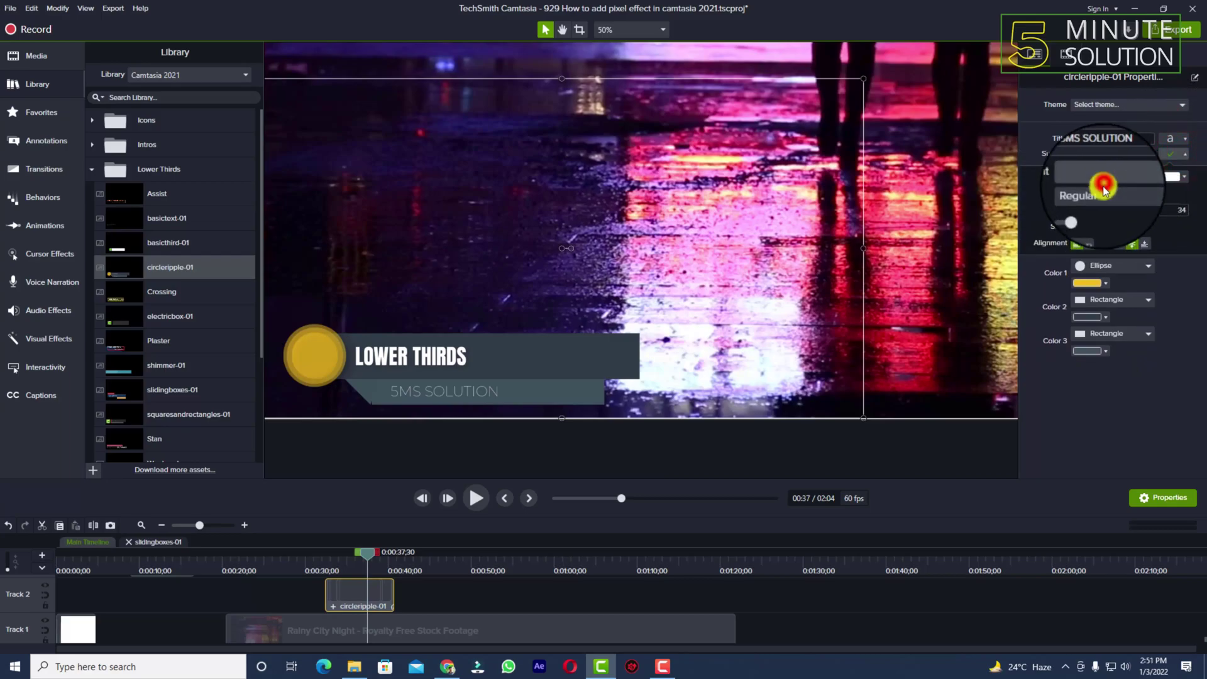
{"action": "left_click", "coordinate": [1092, 184]}
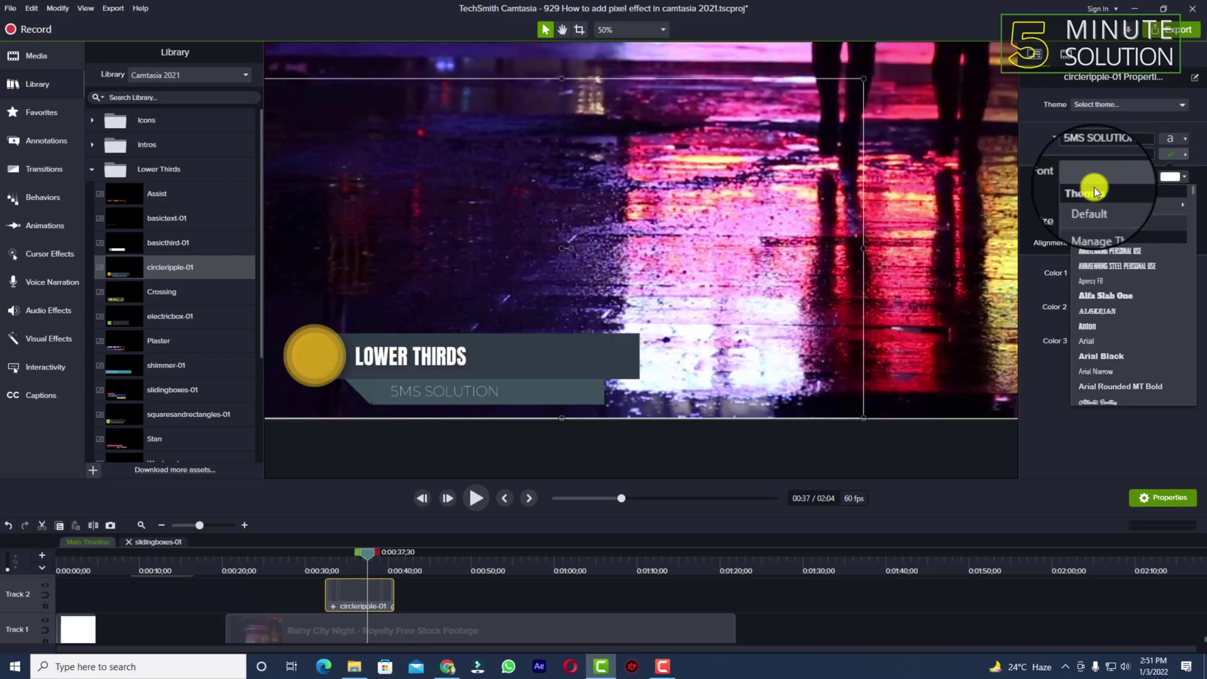
{"action": "left_click", "coordinate": [1094, 328]}
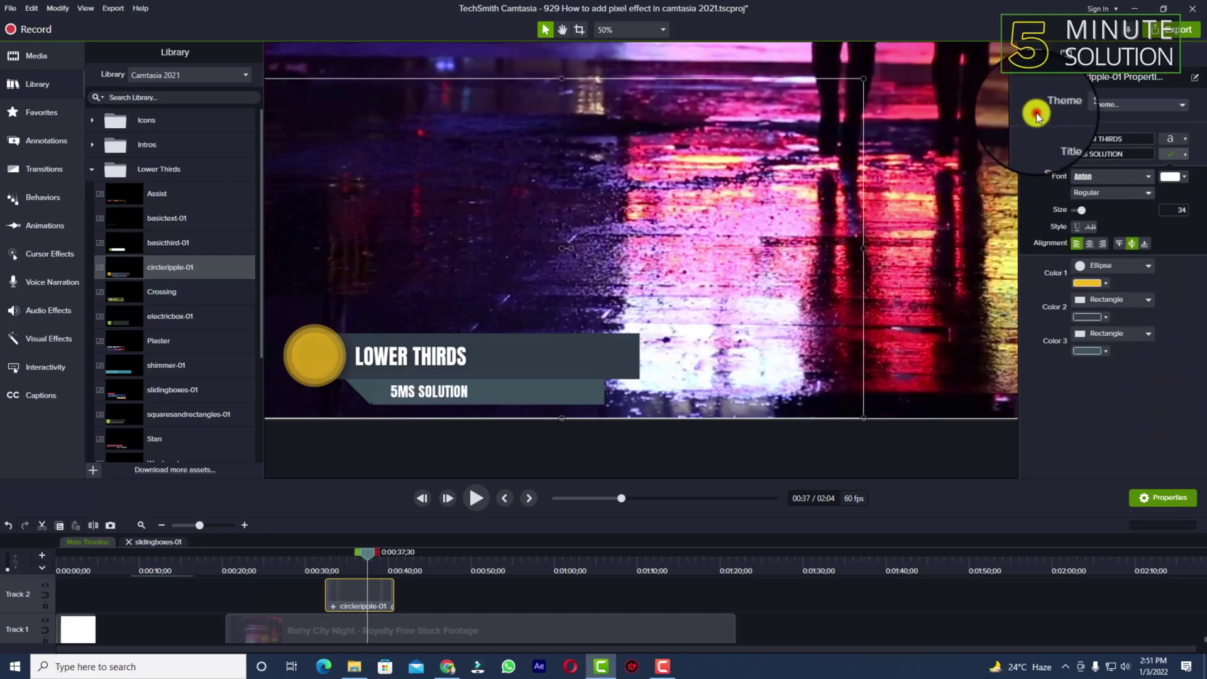
Try Octagon and Triangle as the accent shape, then return it to Ellipse.
{"action": "left_click", "coordinate": [1179, 159]}
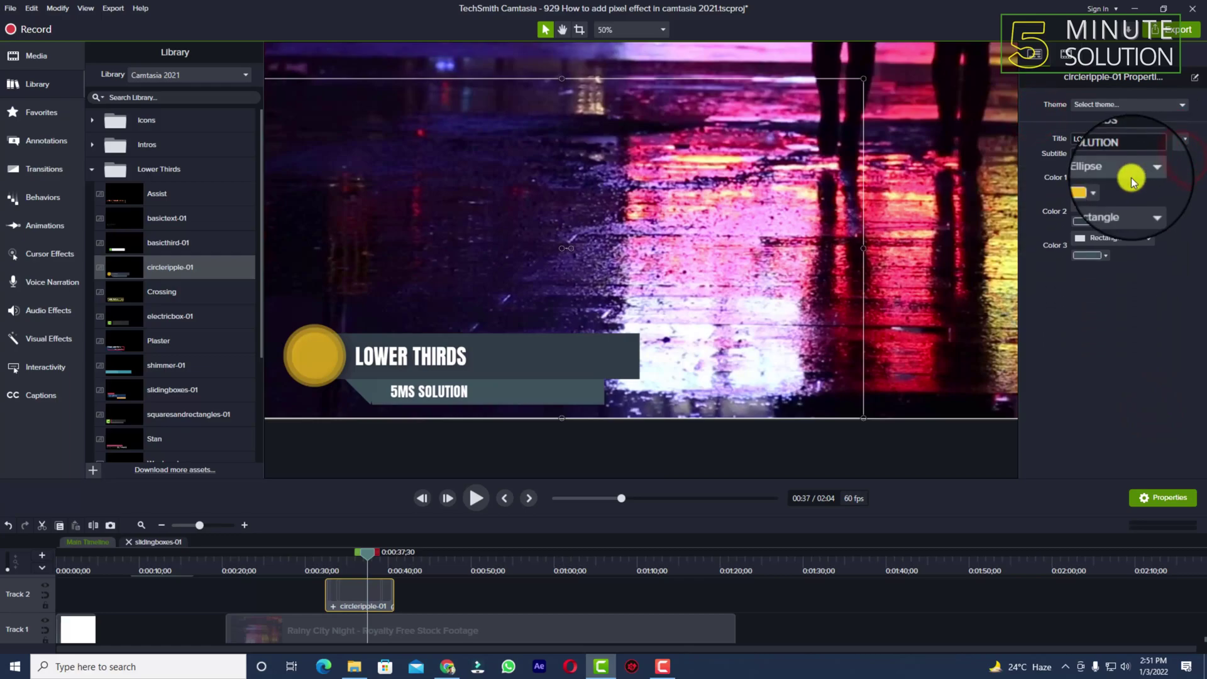
{"action": "left_click", "coordinate": [1113, 173]}
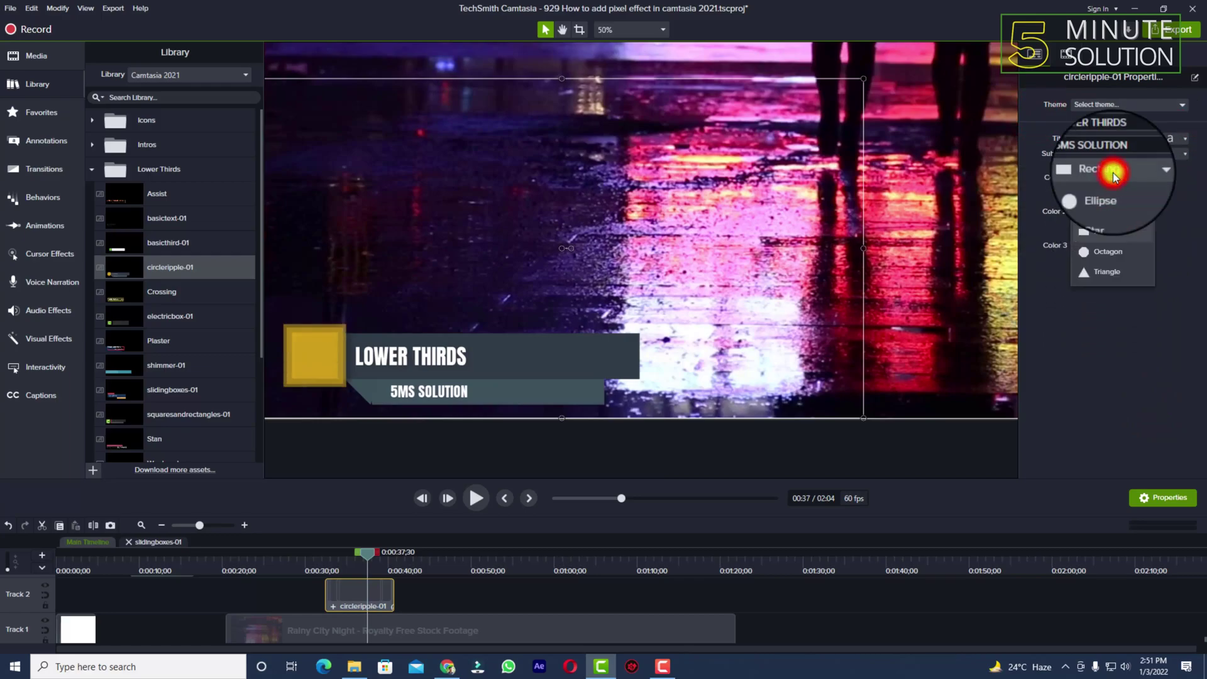
{"action": "left_click", "coordinate": [1111, 257]}
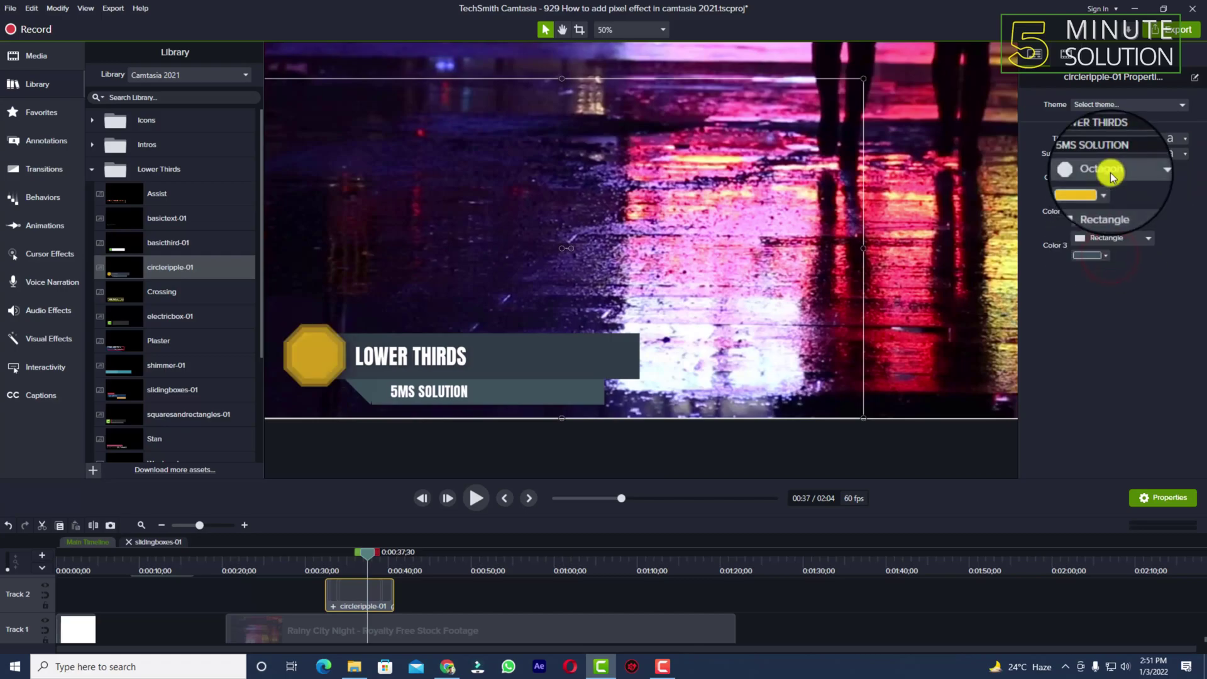
{"action": "left_click", "coordinate": [1112, 175]}
{"action": "left_click", "coordinate": [1113, 275]}
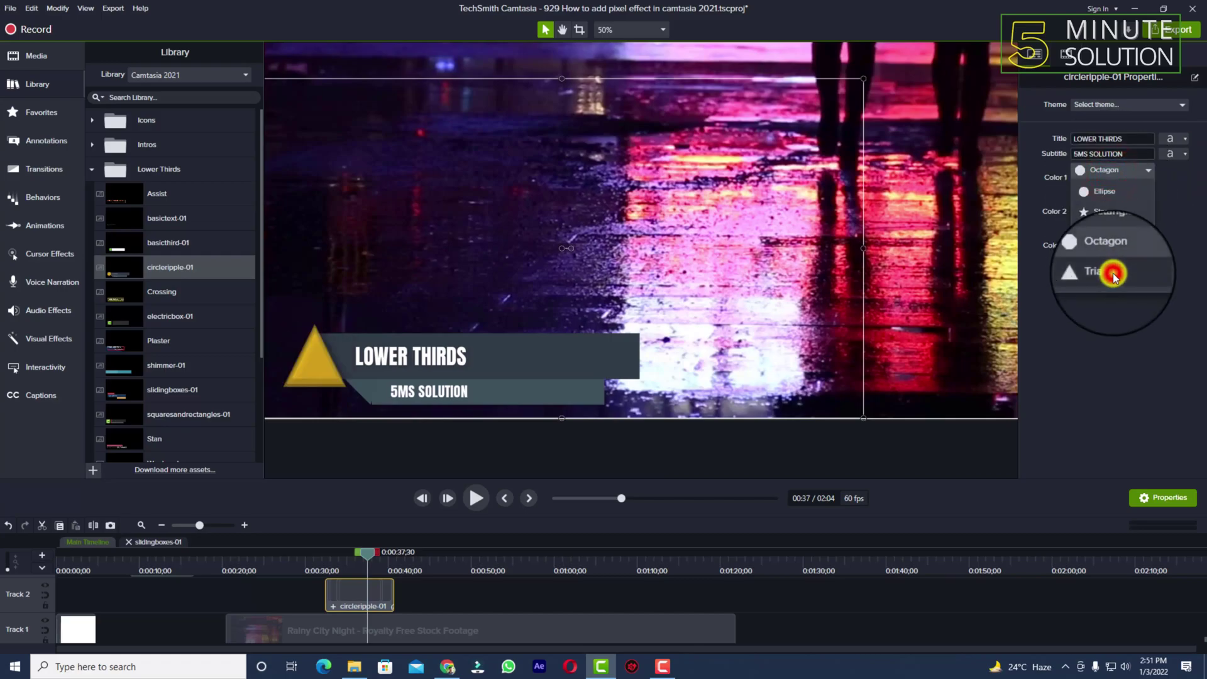
{"action": "left_click", "coordinate": [1115, 177]}
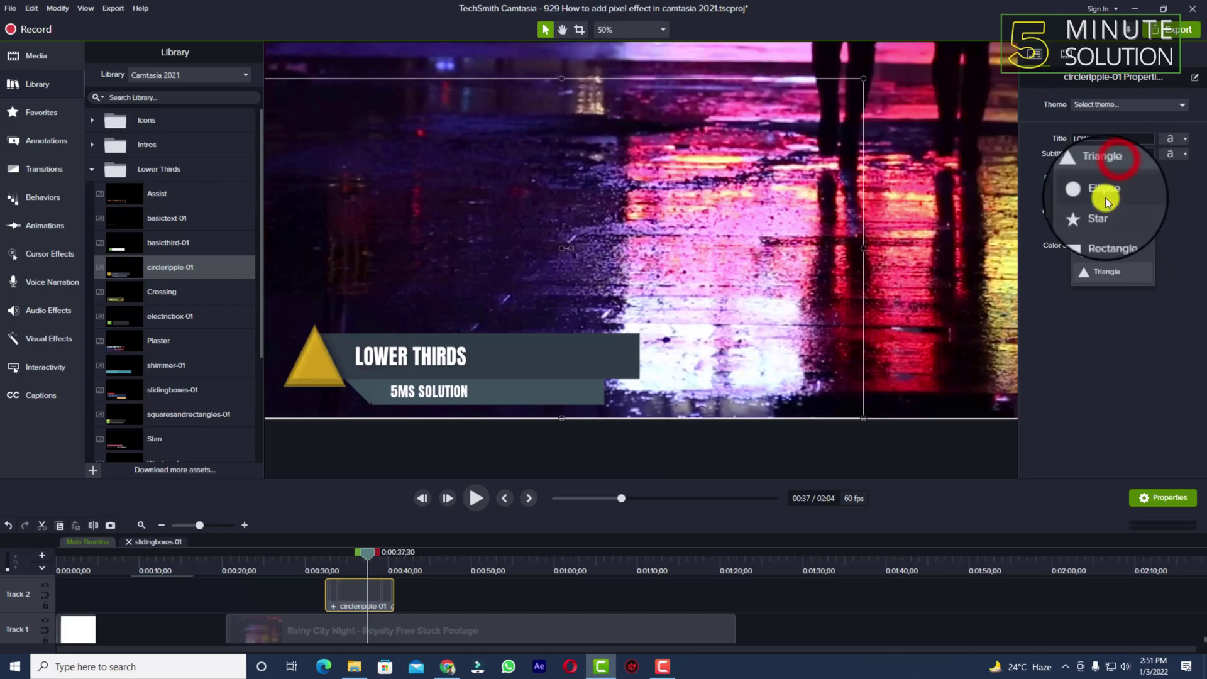
{"action": "left_click", "coordinate": [1108, 196]}
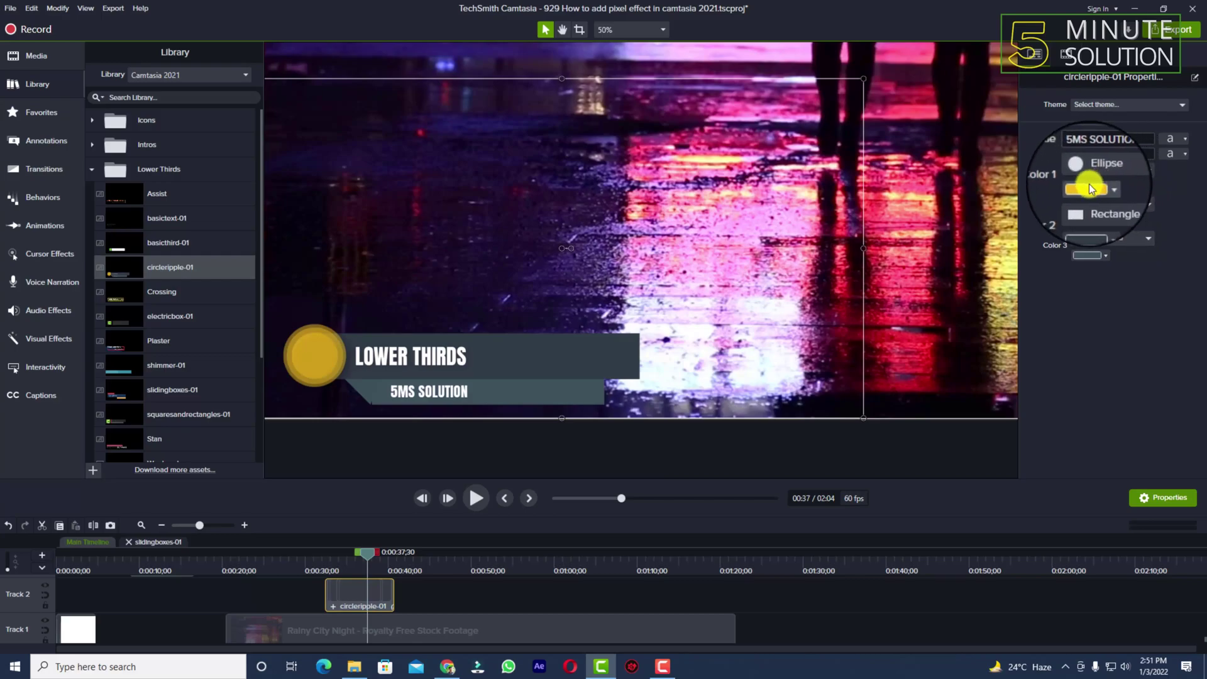
Recolour the accent circle from yellow to light grey #BFBFBF.
{"action": "left_click", "coordinate": [1090, 187]}
{"action": "left_click", "coordinate": [1031, 283]}
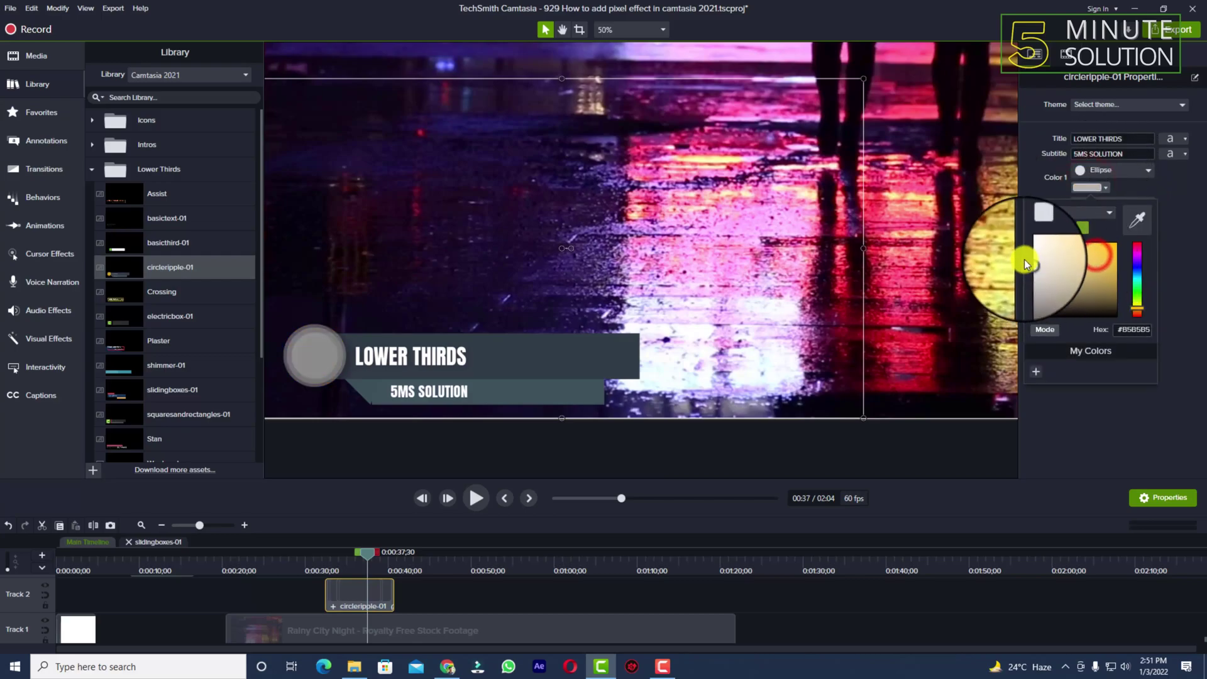
{"action": "left_click_drag", "start_coordinate": [1031, 286], "coordinate": [1028, 266]}
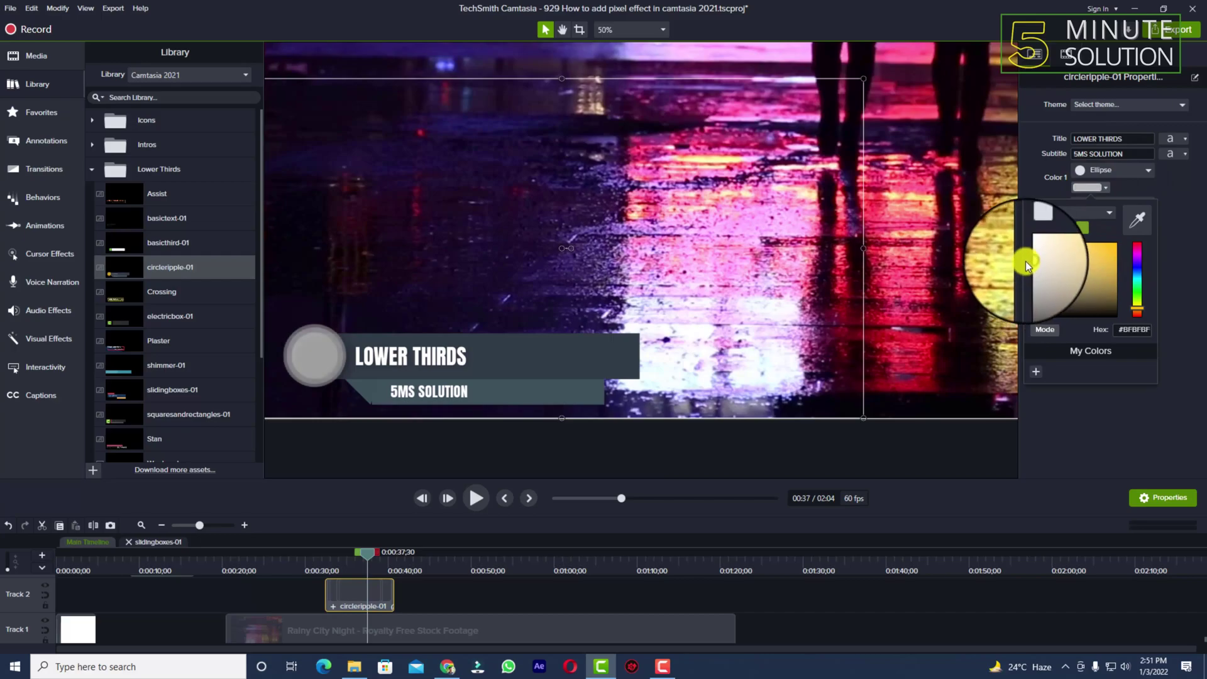
{"action": "left_click", "coordinate": [789, 602]}
Preview the lower third from about 0:00:32 and select it in the canvas.
{"action": "left_click_drag", "start_coordinate": [367, 553], "coordinate": [335, 563]}
{"action": "left_click", "coordinate": [474, 498]}
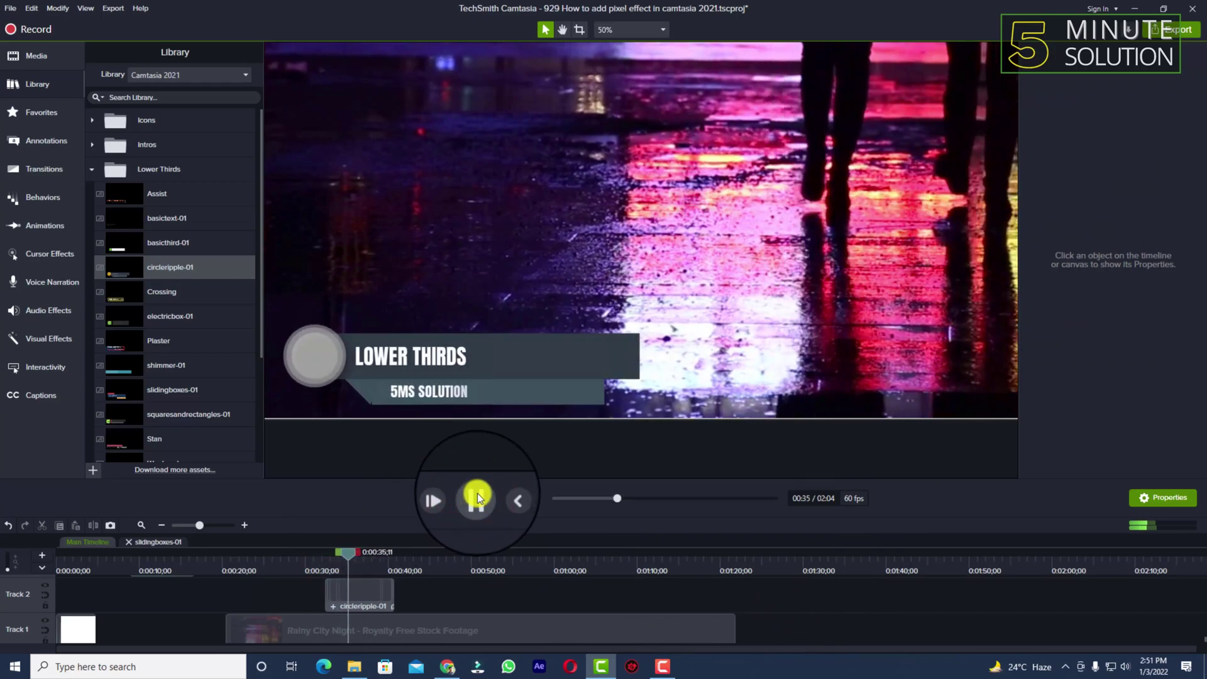
{"action": "left_click", "coordinate": [475, 496]}
{"action": "left_click_drag", "start_coordinate": [542, 355], "coordinate": [623, 363]}
Inside the lower-third's Shapes group, shorten the title background bar to end just past the text.
{"action": "double_click", "coordinate": [591, 356]}
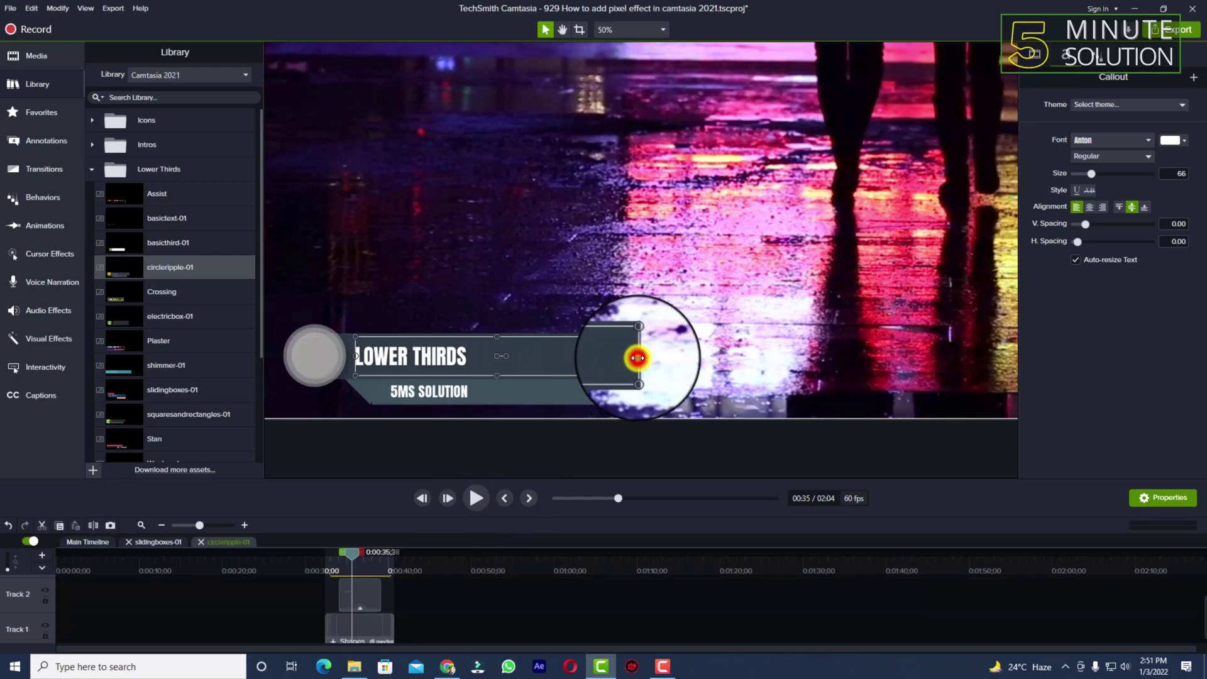
{"action": "mouse_move", "coordinate": [635, 355]}
{"action": "left_mouse_down"}
{"action": "mouse_move", "coordinate": [549, 352]}
{"action": "mouse_move", "coordinate": [625, 356]}
{"action": "mouse_move", "coordinate": [613, 360]}
{"action": "mouse_move", "coordinate": [623, 346]}
{"action": "left_mouse_up"}
{"action": "left_click", "coordinate": [634, 359]}
{"action": "left_click", "coordinate": [613, 361]}
{"action": "left_click", "coordinate": [623, 349]}
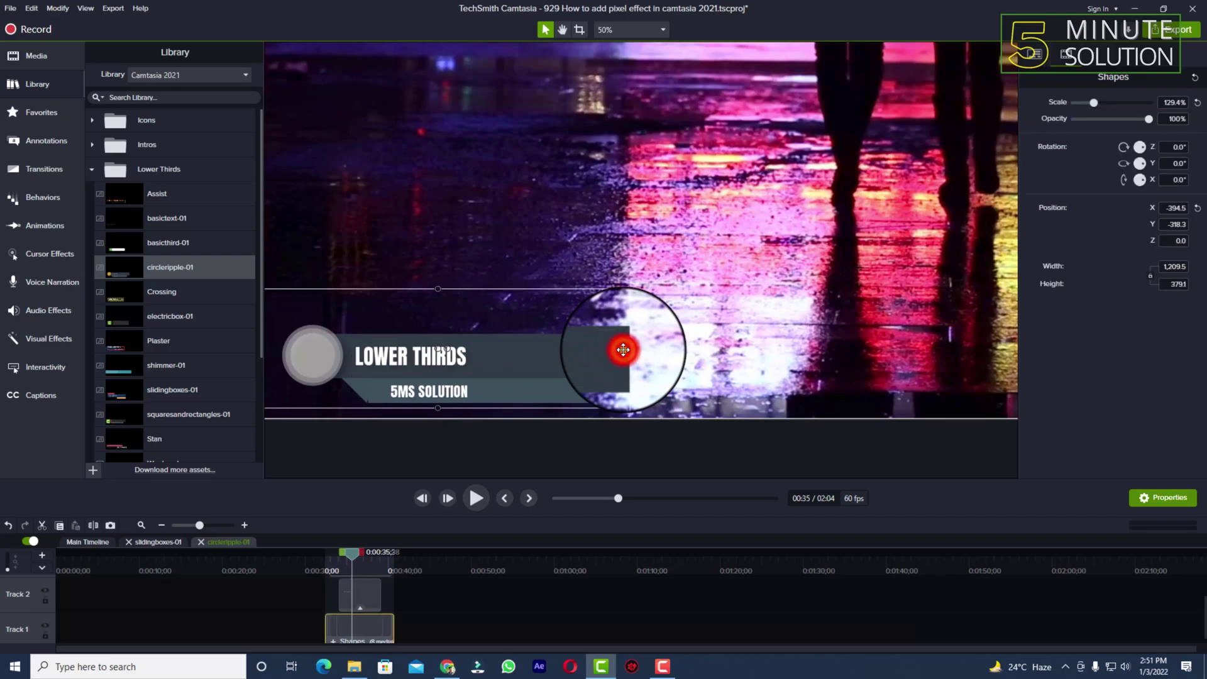
{"action": "double_click", "coordinate": [627, 352]}
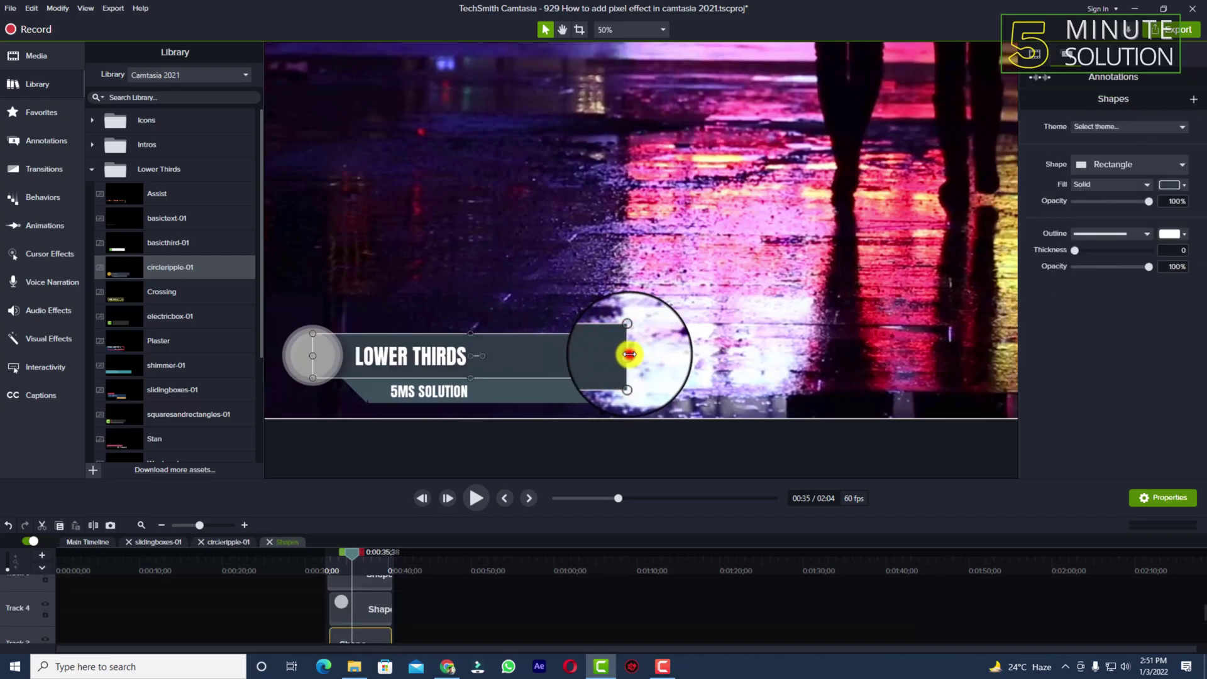
{"action": "left_click_drag", "start_coordinate": [628, 354], "coordinate": [474, 386]}
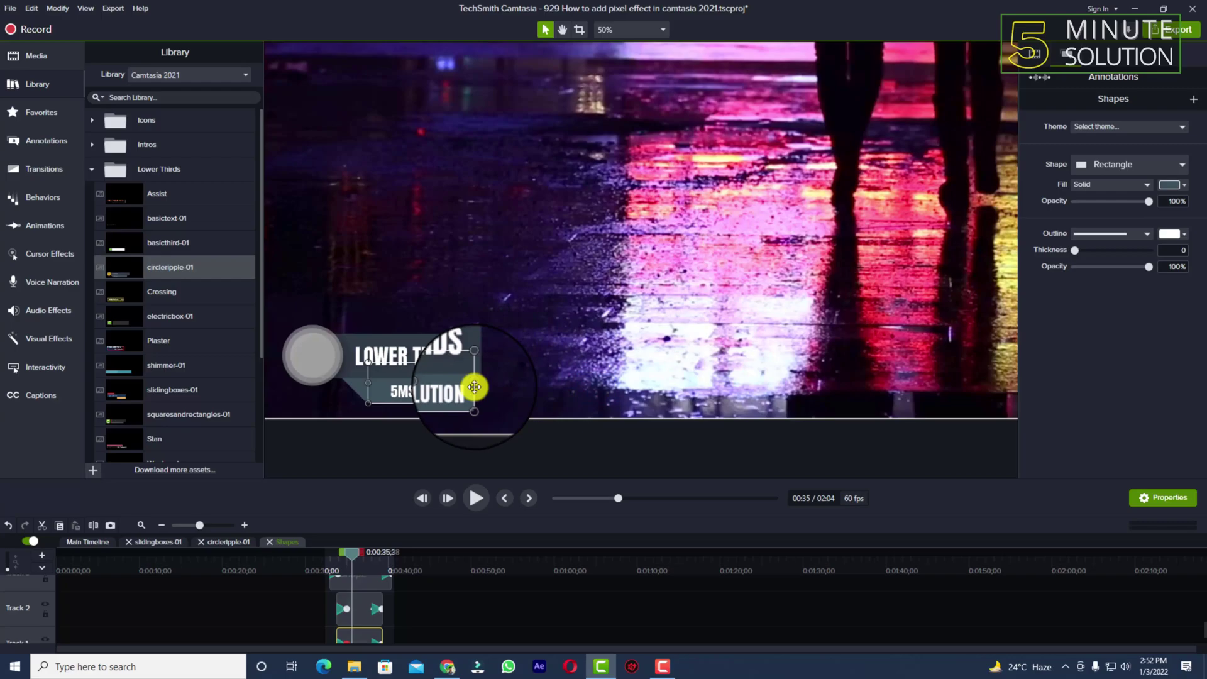
{"action": "left_click", "coordinate": [484, 365]}
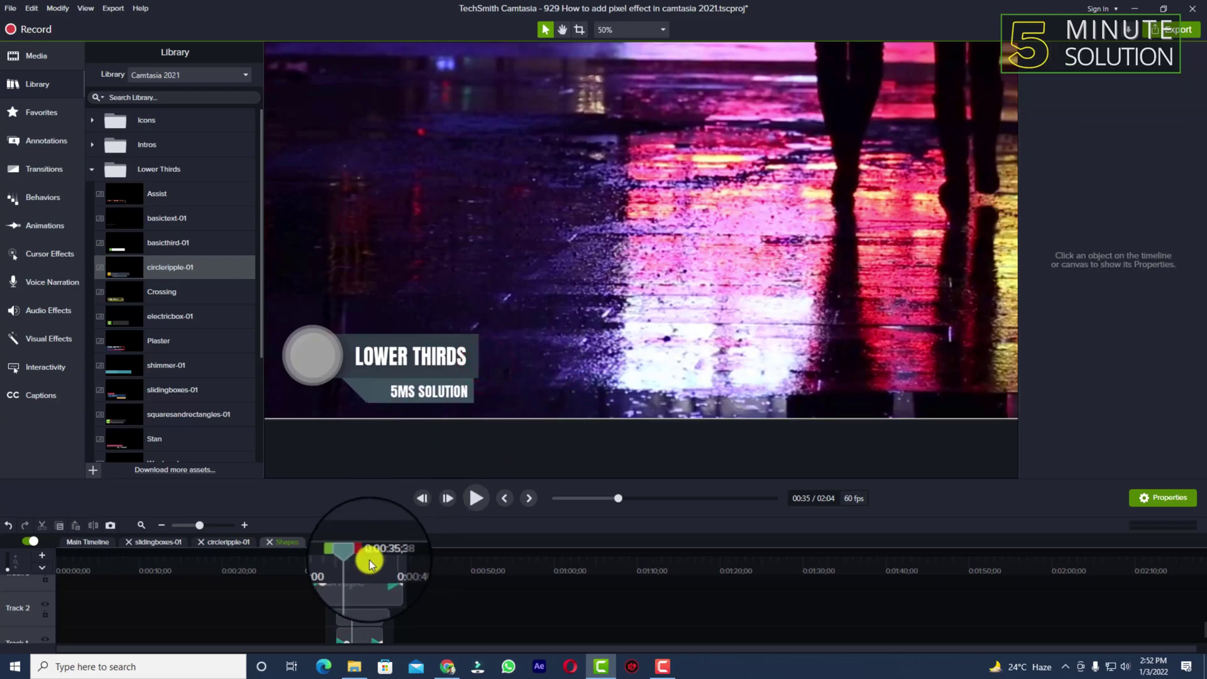
{"action": "left_click_drag", "start_coordinate": [368, 559], "coordinate": [318, 553]}
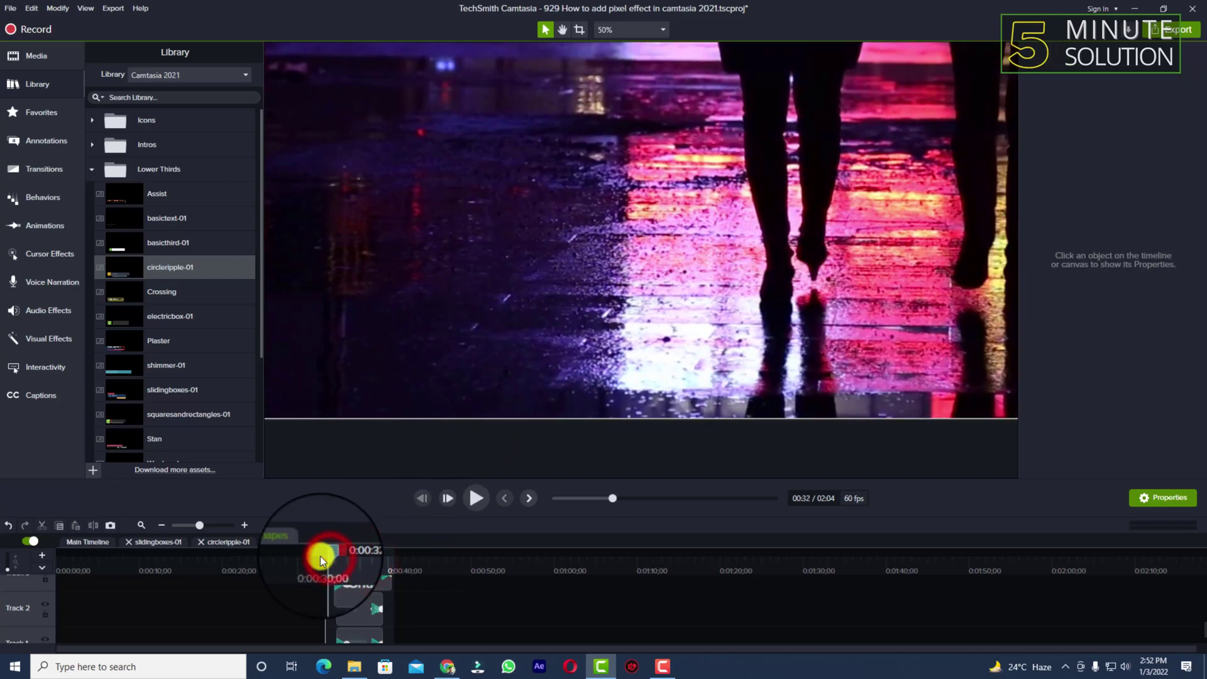
{"action": "left_click", "coordinate": [100, 544]}
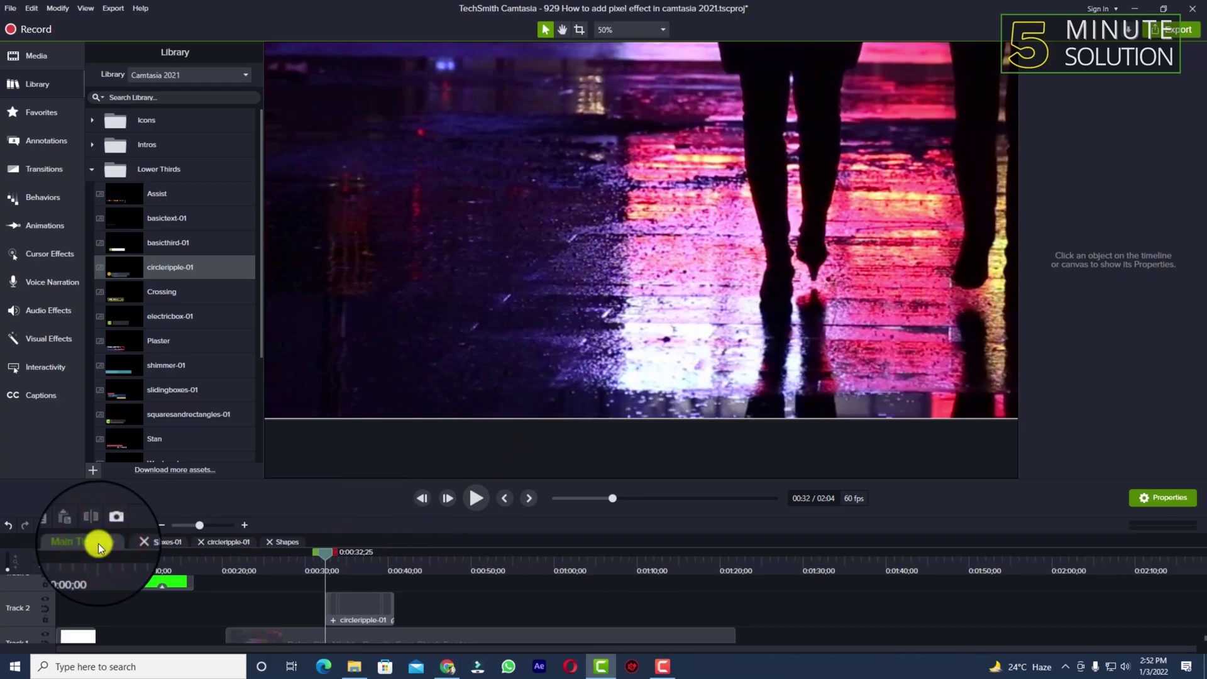